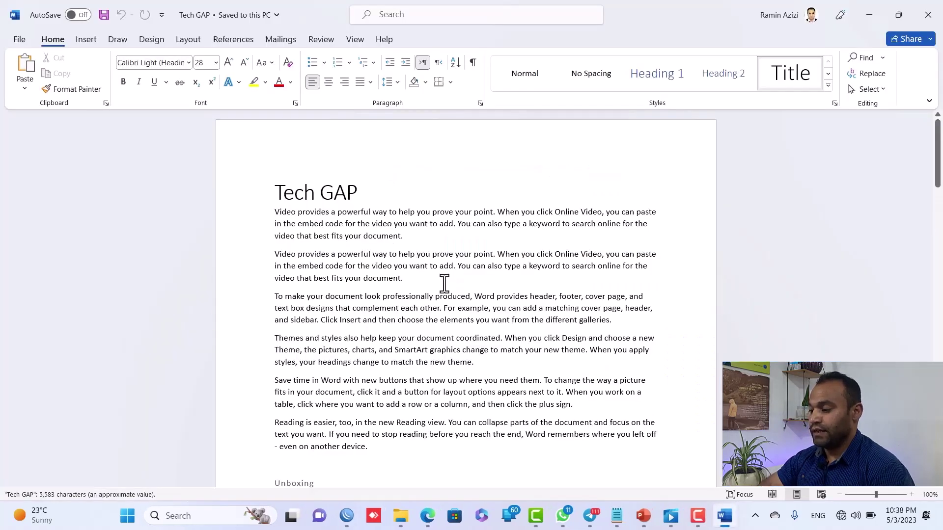
# Show the Tech GAP Info page: 24.4KB, 3 pages, 1245 words
pyautogui.moveTo(938, 155)
pyautogui.mouseDown()
pyautogui.moveTo(897, 306)
pyautogui.moveTo(921, 167)
pyautogui.mouseUp()
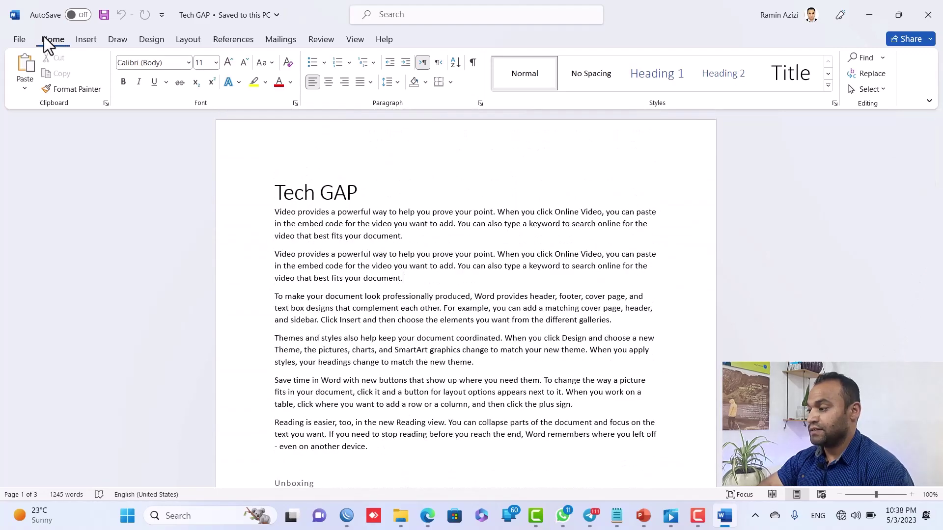
pyautogui.click(25, 39)
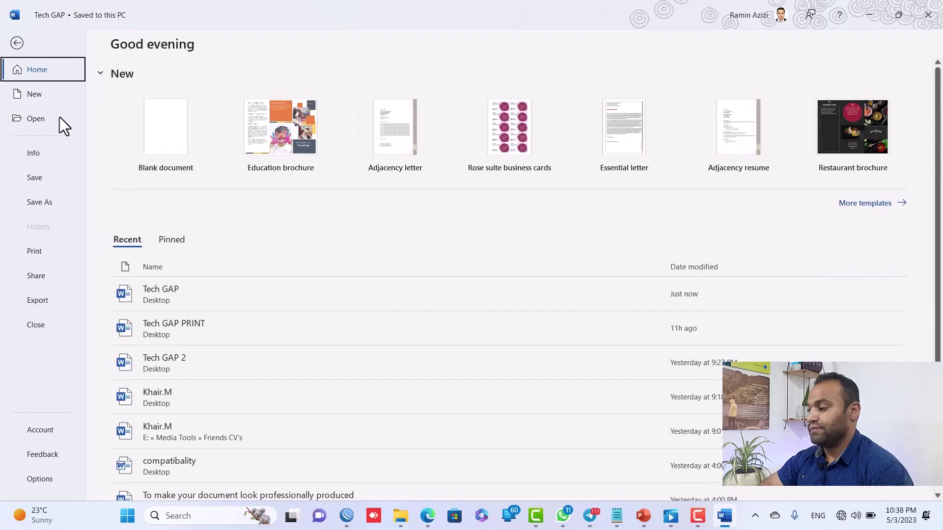
pyautogui.click(51, 150)
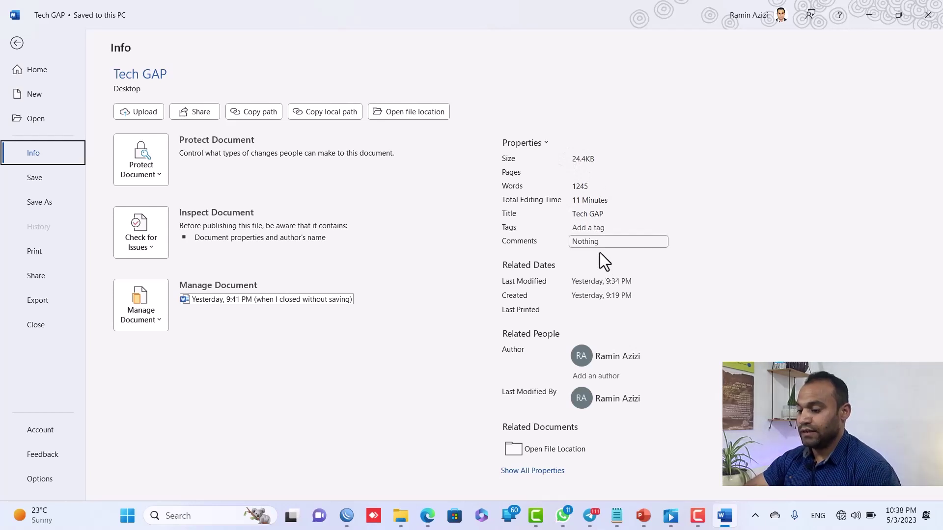
# Review the document title on the Advanced Properties Summary tab, then close the dialog
pyautogui.click(513, 142)
pyautogui.click(551, 184)
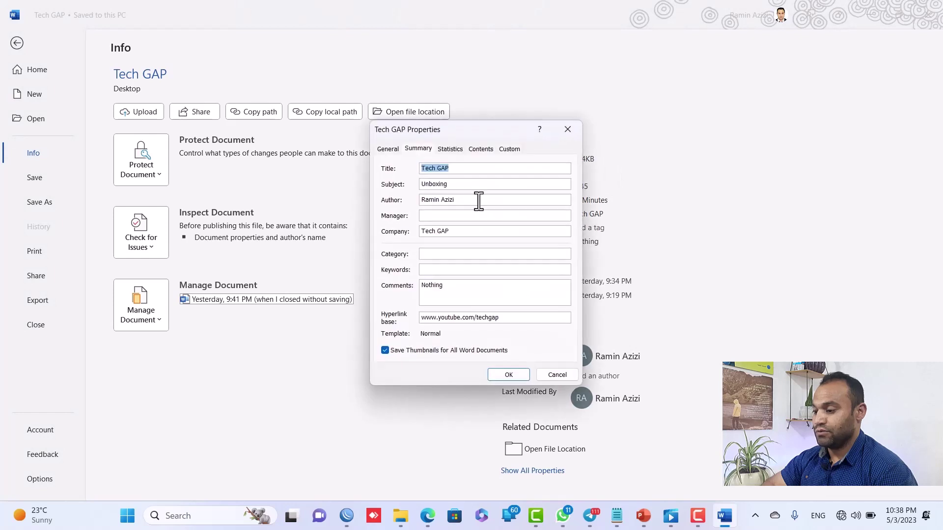
pyautogui.moveTo(459, 171); pyautogui.dragTo(411, 169)
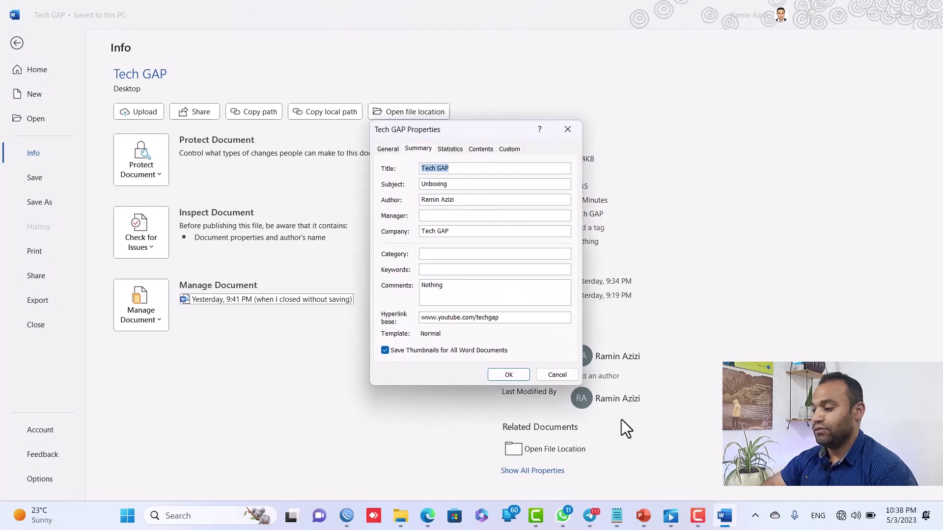
pyautogui.click(575, 377)
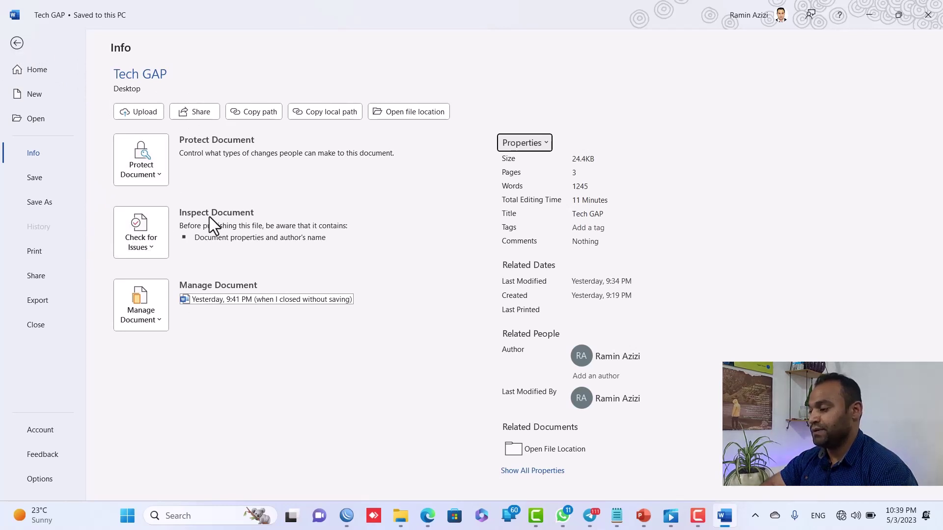
# Open the Document Inspector from the Check for Issues options
pyautogui.click(158, 237)
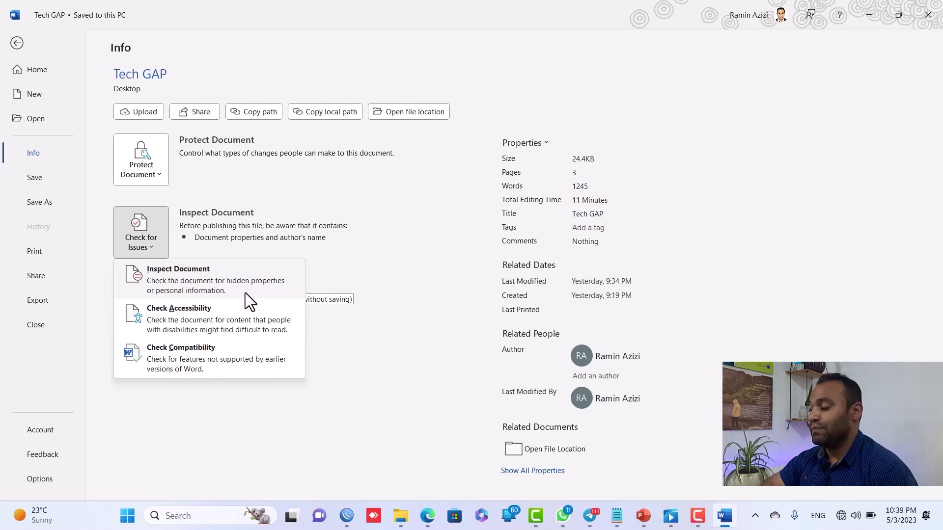
pyautogui.click(212, 282)
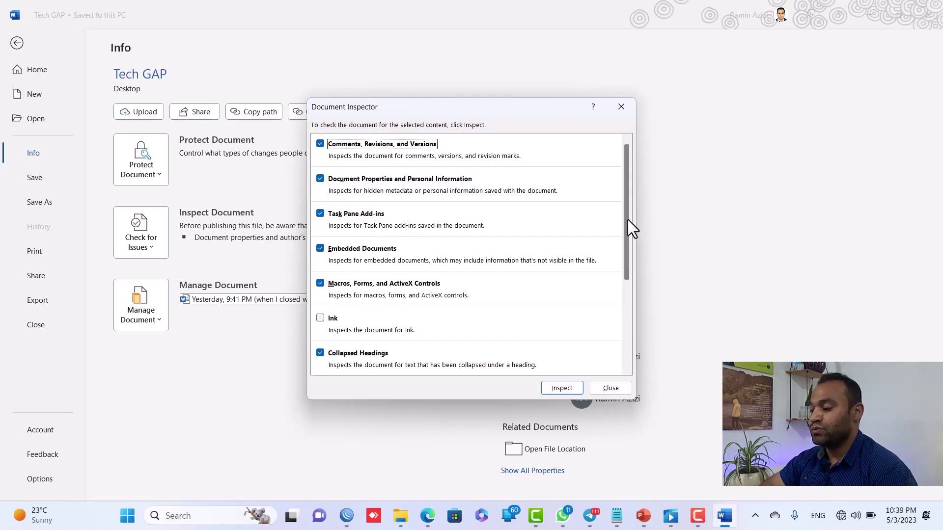
pyautogui.moveTo(628, 220); pyautogui.dragTo(611, 328)
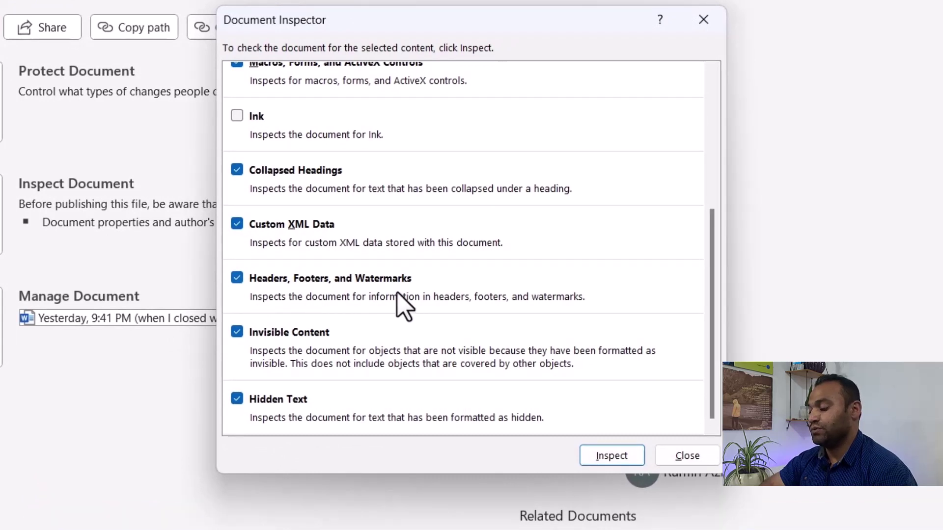
# Toggle Headers, Footers and Watermarks, close the inspector unrun, and return to the document
pyautogui.click(236, 278)
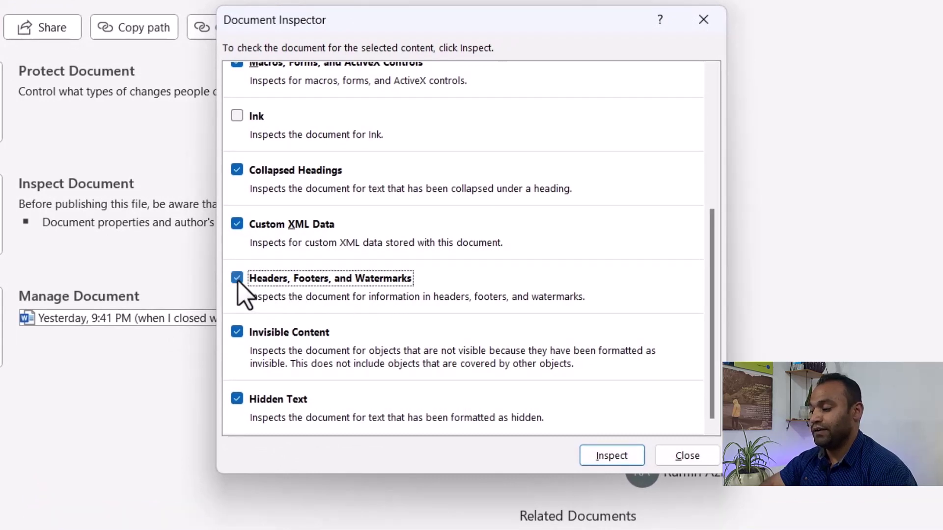
pyautogui.click(237, 278)
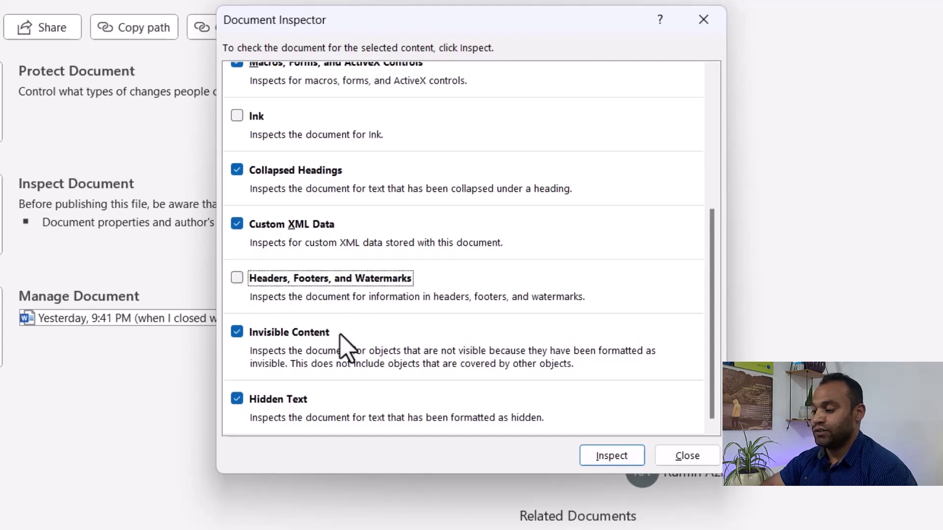
pyautogui.click(237, 279)
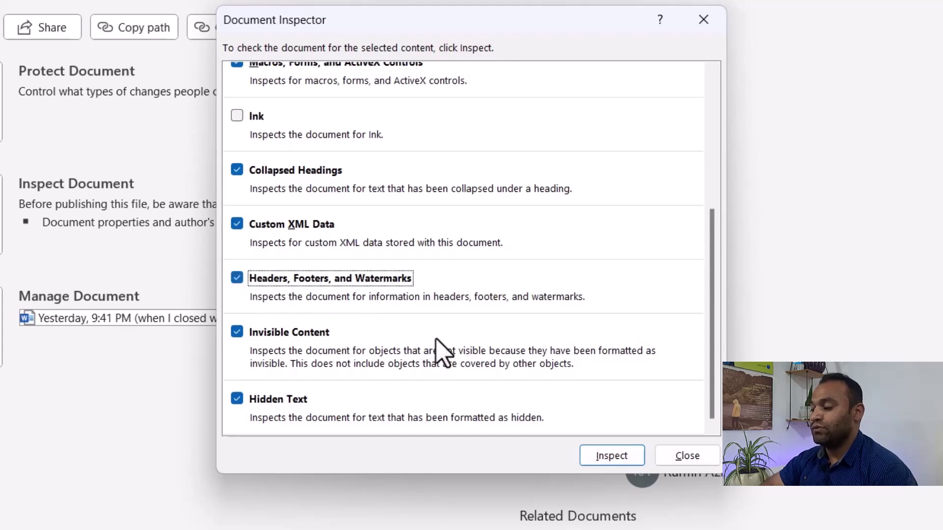
pyautogui.moveTo(710, 387)
pyautogui.mouseDown()
pyautogui.moveTo(708, 179)
pyautogui.moveTo(694, 417)
pyautogui.mouseUp()
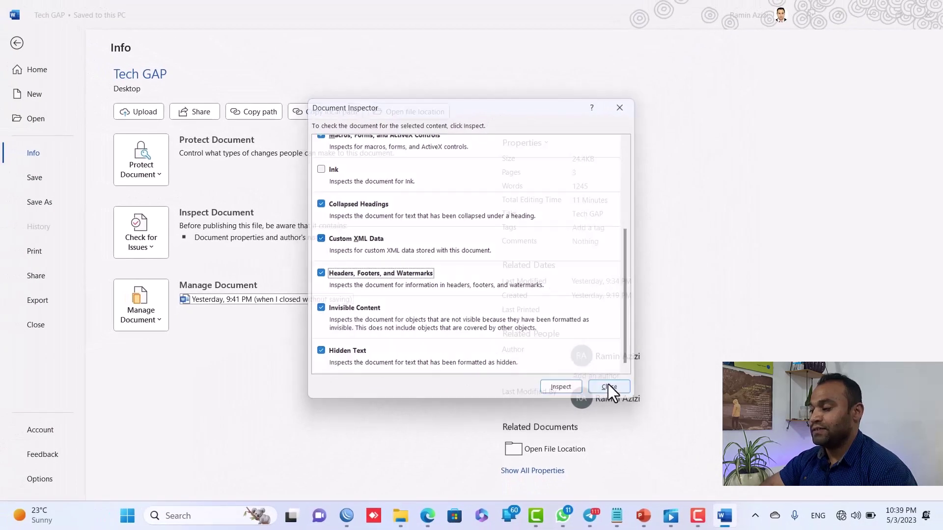
pyautogui.click(610, 387)
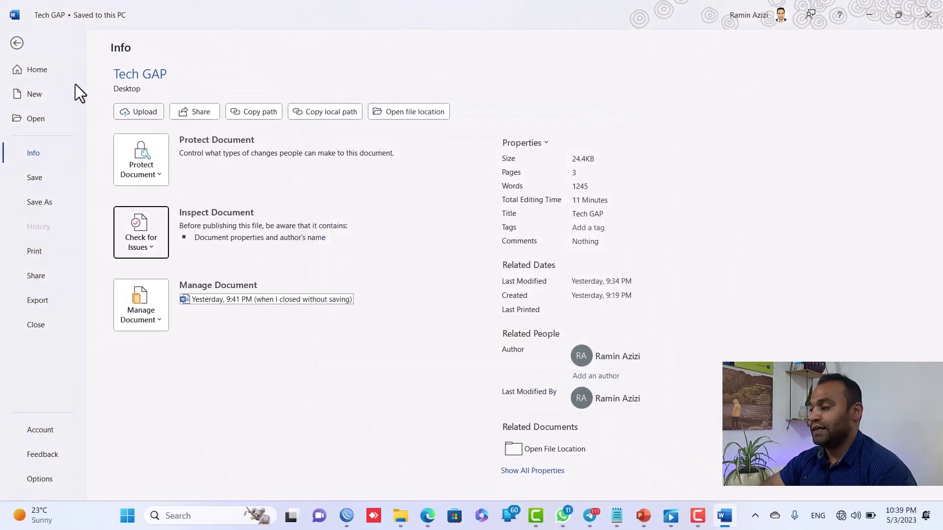
pyautogui.click(16, 44)
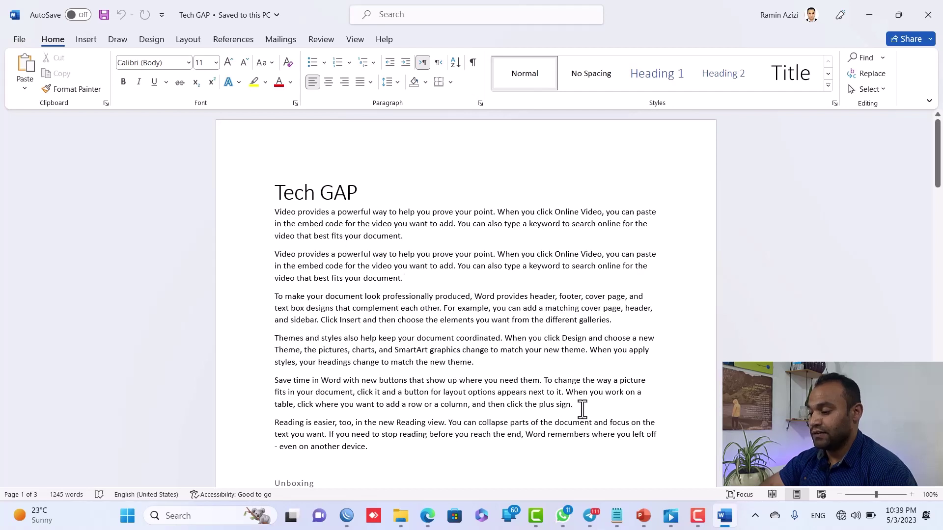
# Give the five body paragraphs the Hidden font effect, leaving 2 pages and 1004 words
pyautogui.moveTo(582, 409)
pyautogui.mouseDown()
pyautogui.moveTo(393, 330)
pyautogui.moveTo(356, 327)
pyautogui.moveTo(293, 269)
pyautogui.moveTo(272, 211)
pyautogui.mouseUp()
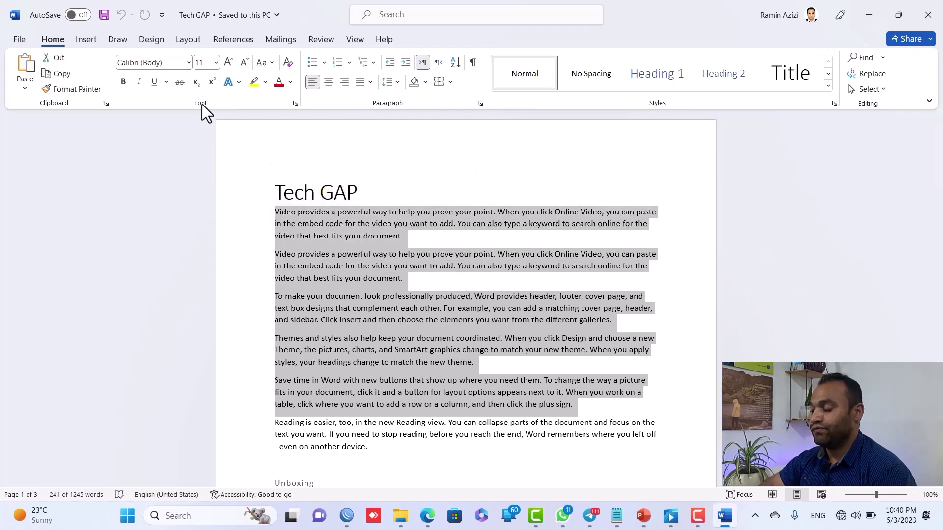
pyautogui.click(296, 104)
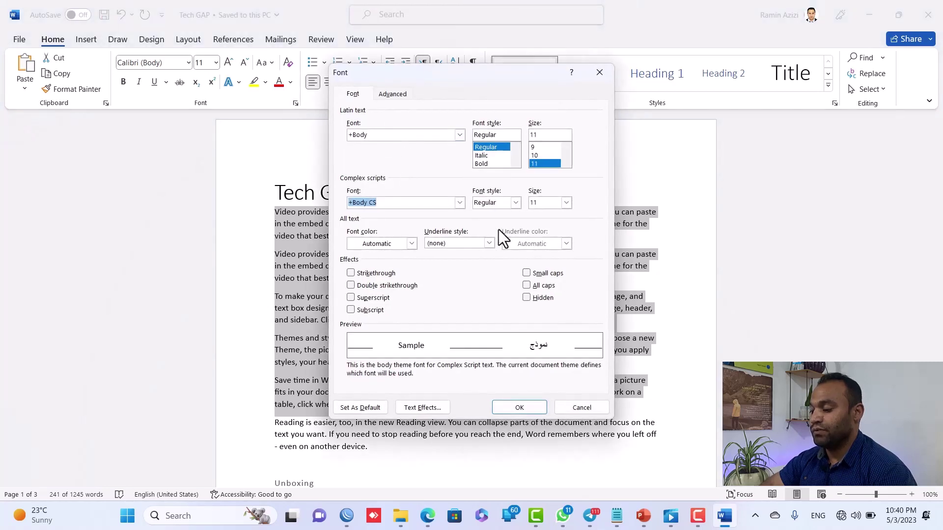
pyautogui.click(533, 301)
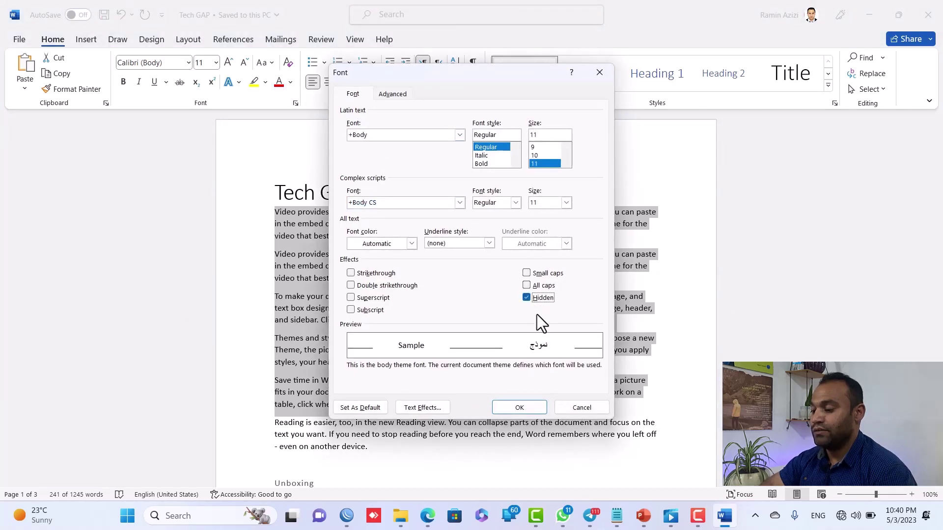
pyautogui.click(516, 410)
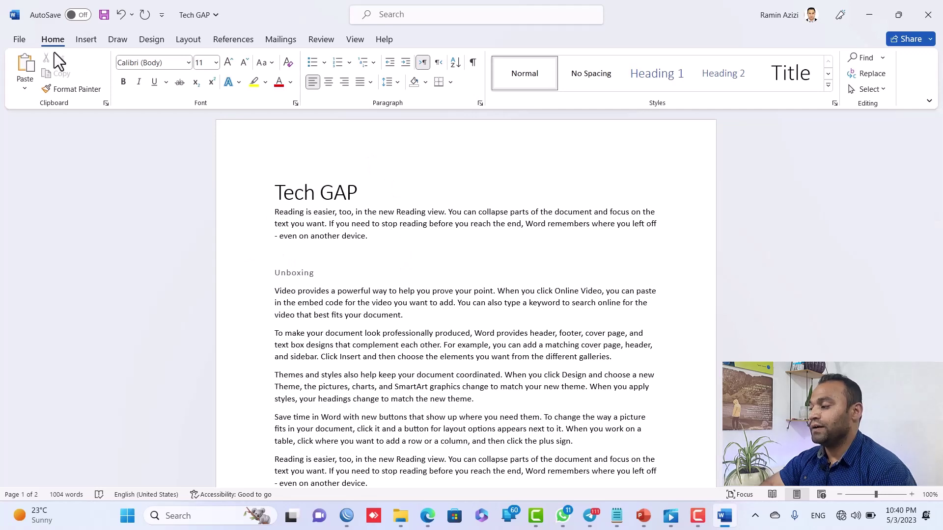
# Save Tech GAP and inspect it, finding document properties and author information
pyautogui.click(19, 41)
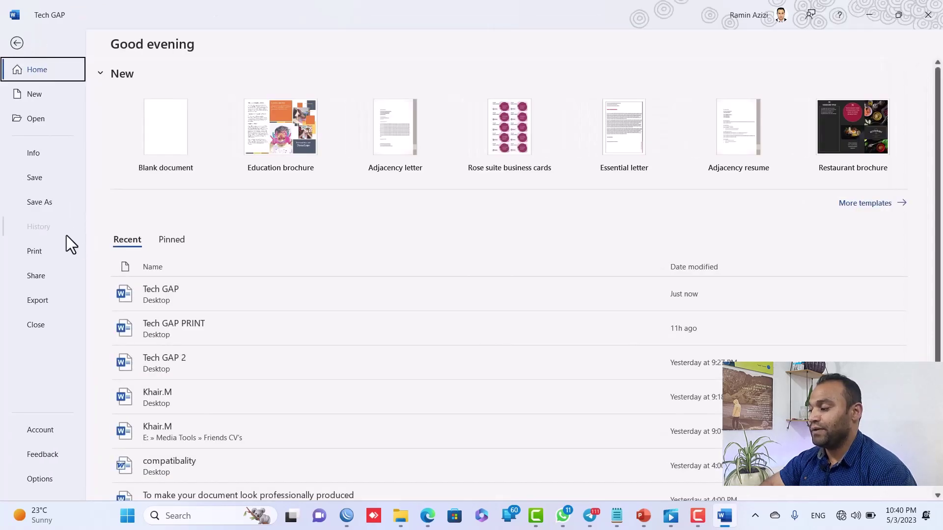
pyautogui.click(52, 155)
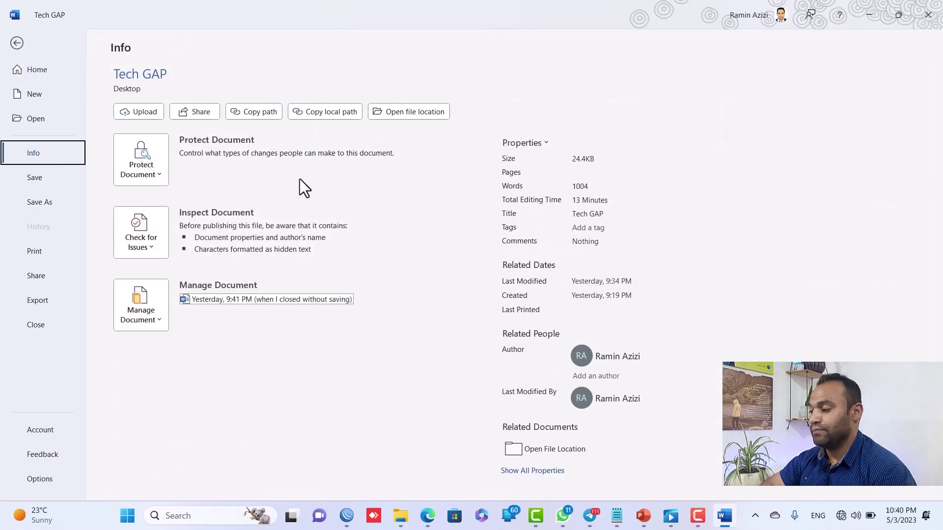
pyautogui.click(138, 245)
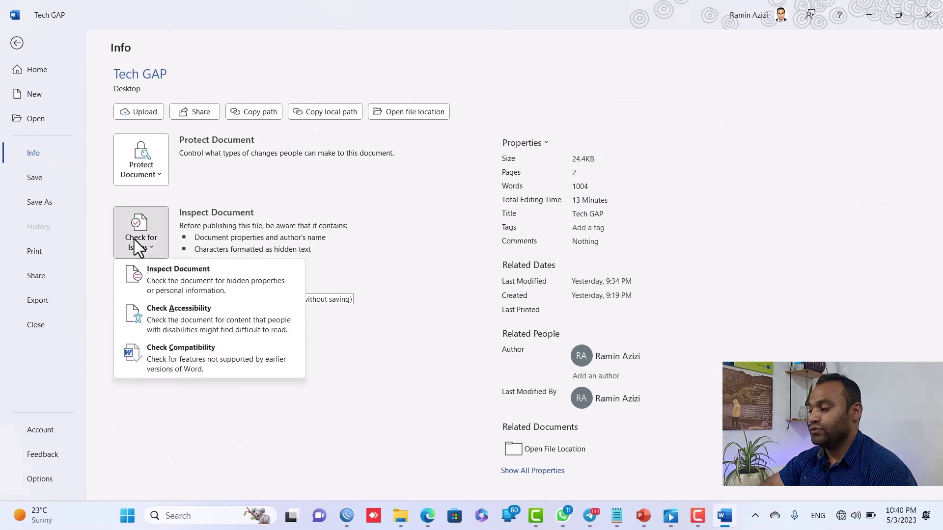
pyautogui.click(182, 272)
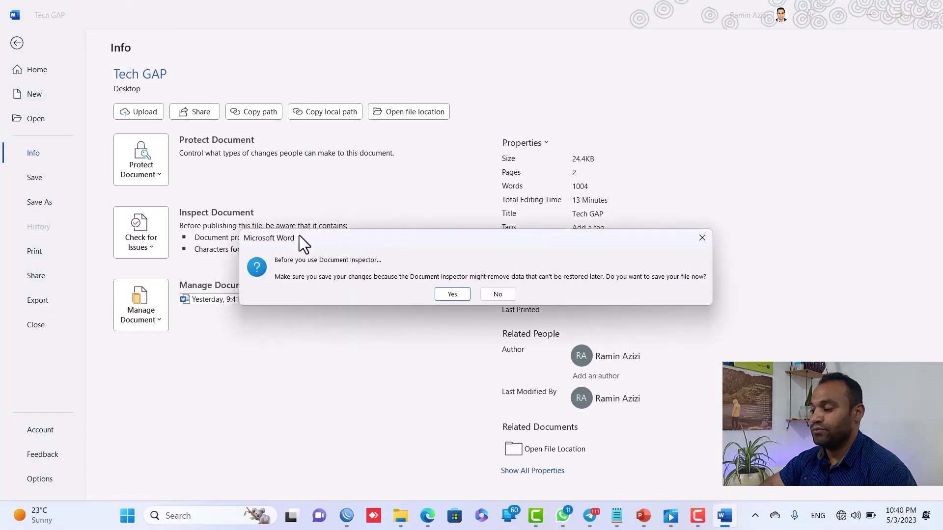
pyautogui.click(452, 294)
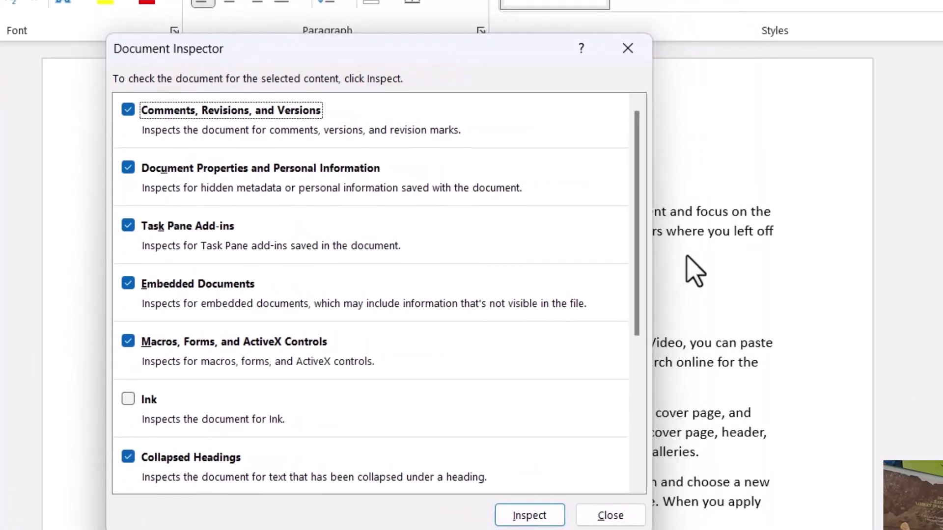
pyautogui.moveTo(637, 246)
pyautogui.mouseDown()
pyautogui.moveTo(616, 454)
pyautogui.moveTo(623, 189)
pyautogui.mouseUp()
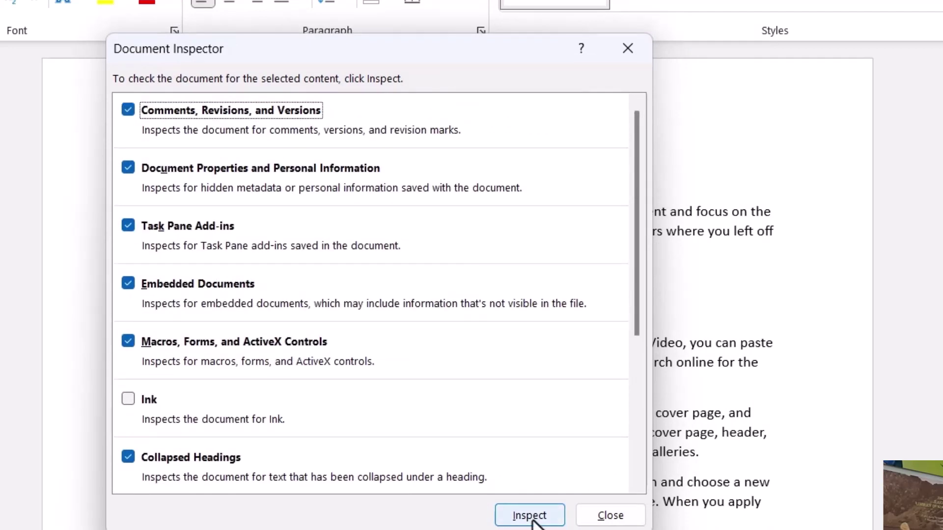
pyautogui.click(530, 517)
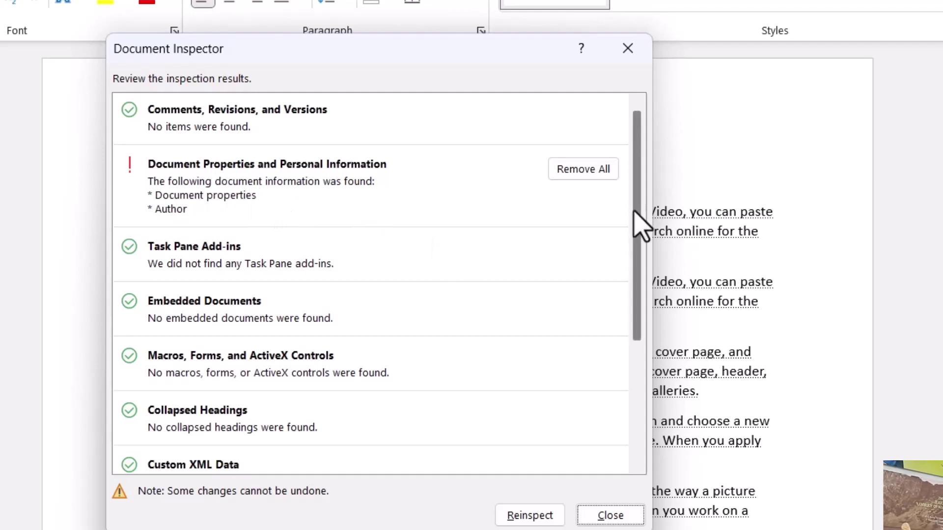
# Scroll the inspection results down to the Hidden Text finding and close the inspector
pyautogui.moveTo(634, 212); pyautogui.dragTo(630, 298)
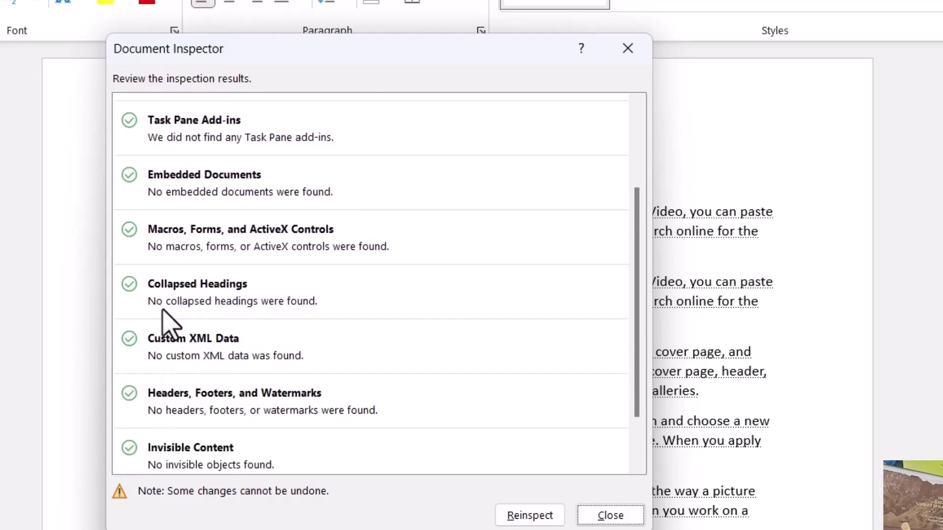
pyautogui.moveTo(636, 358); pyautogui.dragTo(626, 412)
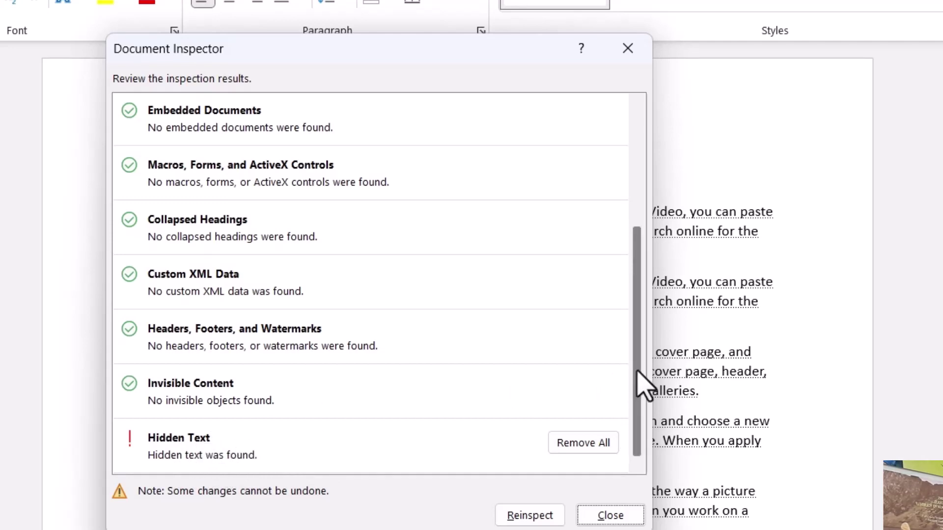
pyautogui.moveTo(636, 370)
pyautogui.mouseDown()
pyautogui.moveTo(637, 255)
pyautogui.moveTo(637, 474)
pyautogui.mouseUp()
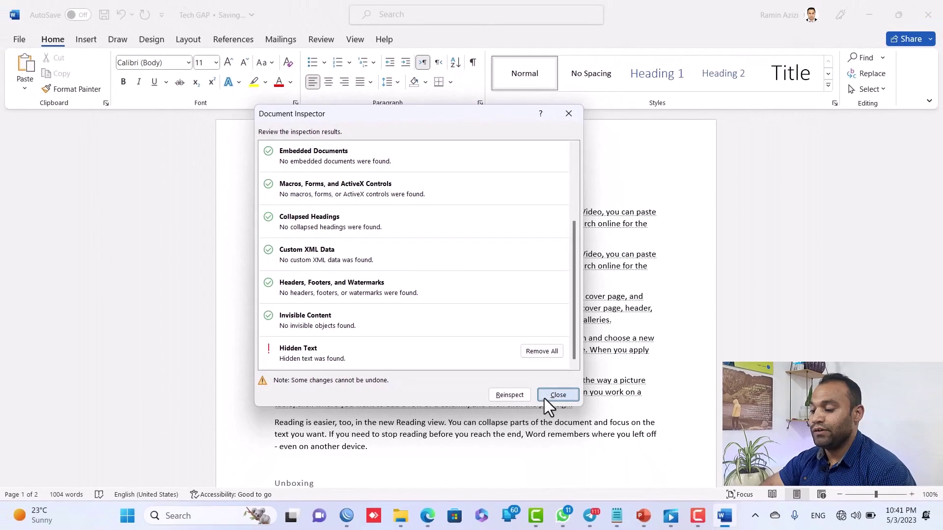
pyautogui.click(545, 399)
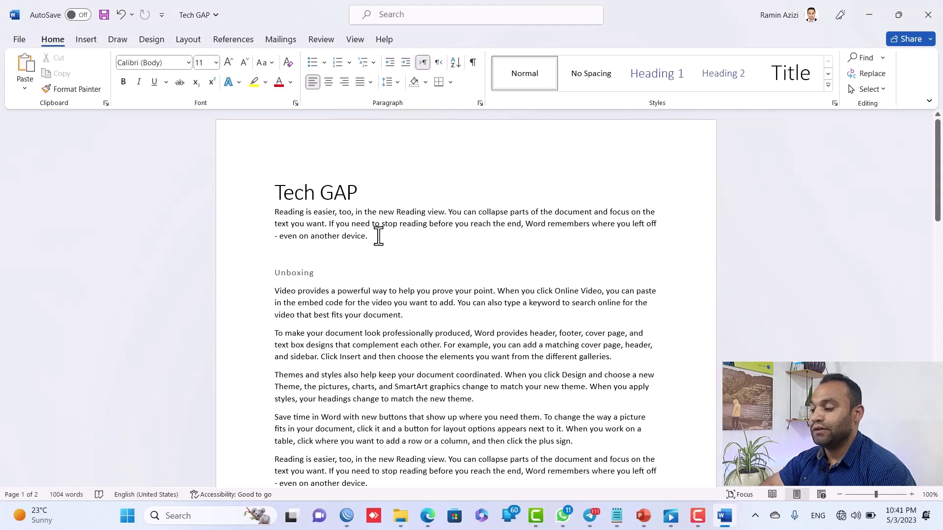
# Select the whole document and clear the Hidden font effect, restoring 3 pages and 1245 words
pyautogui.doubleClick(350, 236)
pyautogui.moveTo(350, 236)
pyautogui.mouseDown()
pyautogui.moveTo(295, 216)
pyautogui.moveTo(284, 199)
pyautogui.mouseUp()
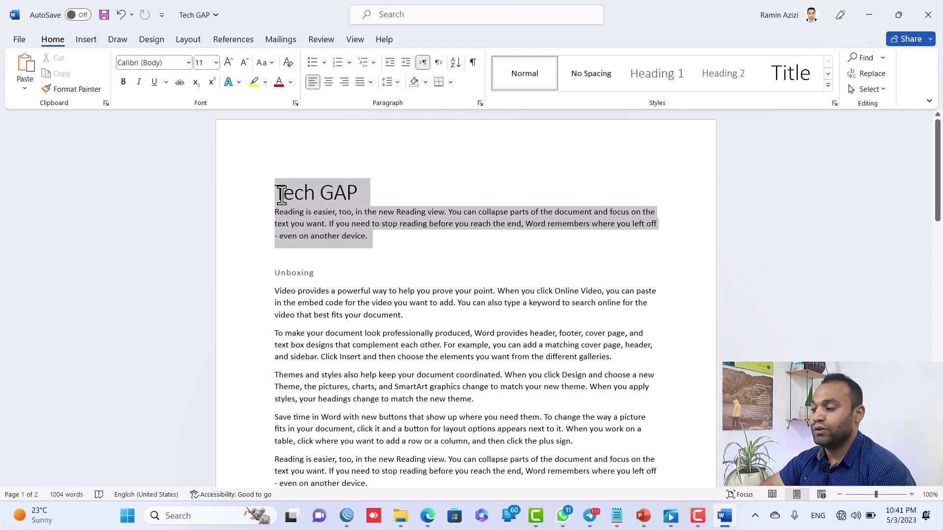
pyautogui.click(376, 331)
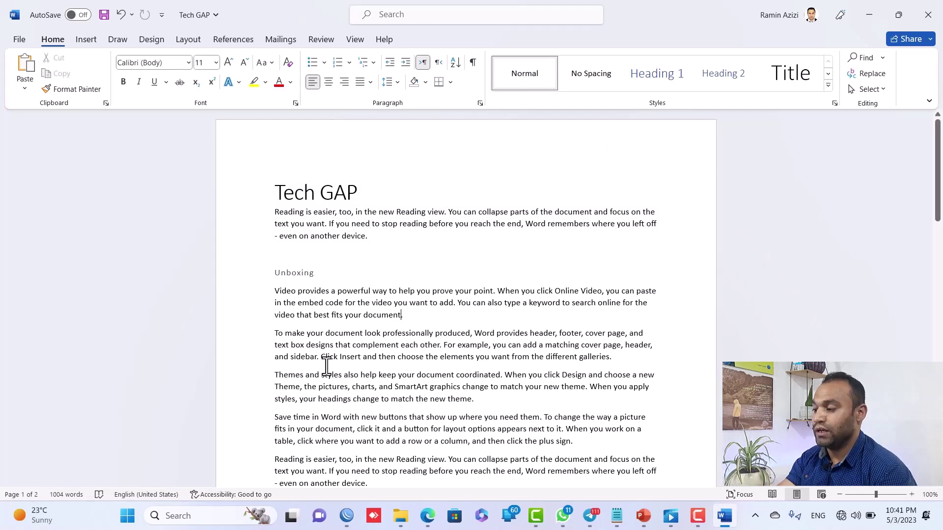
pyautogui.hotkey('ctrl', 'a')
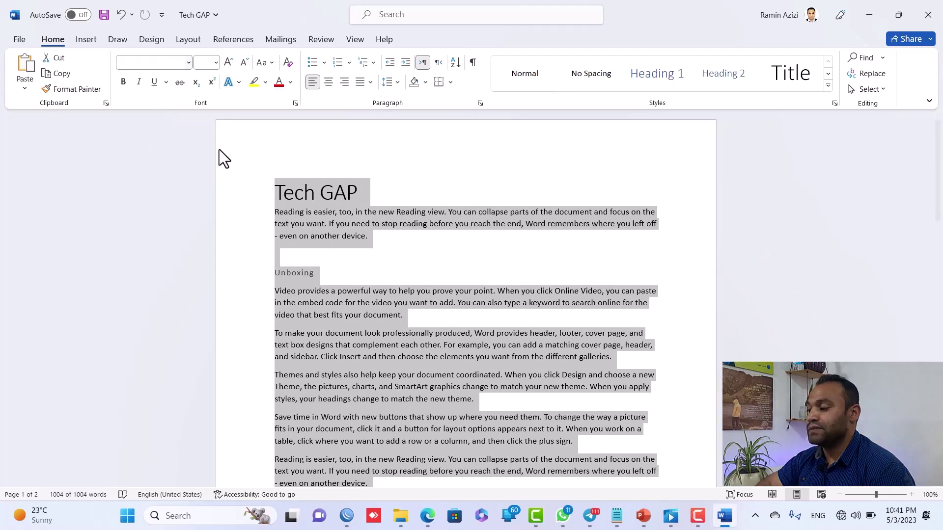
pyautogui.click(295, 103)
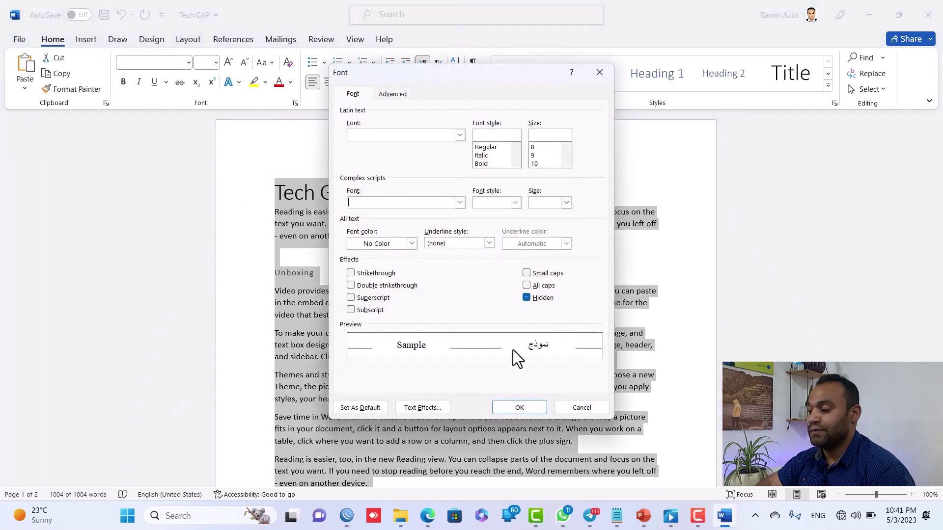
pyautogui.click(527, 298)
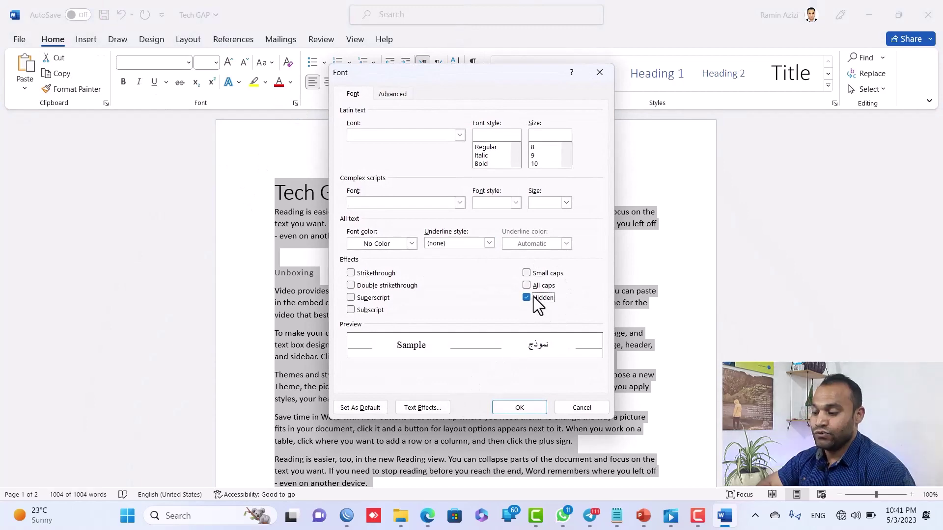
pyautogui.click(509, 408)
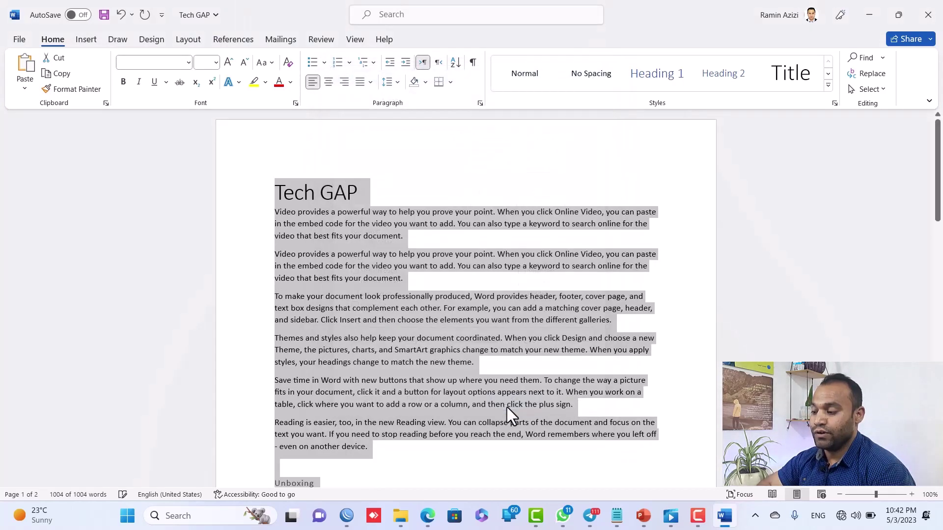
pyautogui.click(367, 389)
# Save and re-inspect Tech GAP, confirming no hidden text remains, then close the results
pyautogui.click(19, 40)
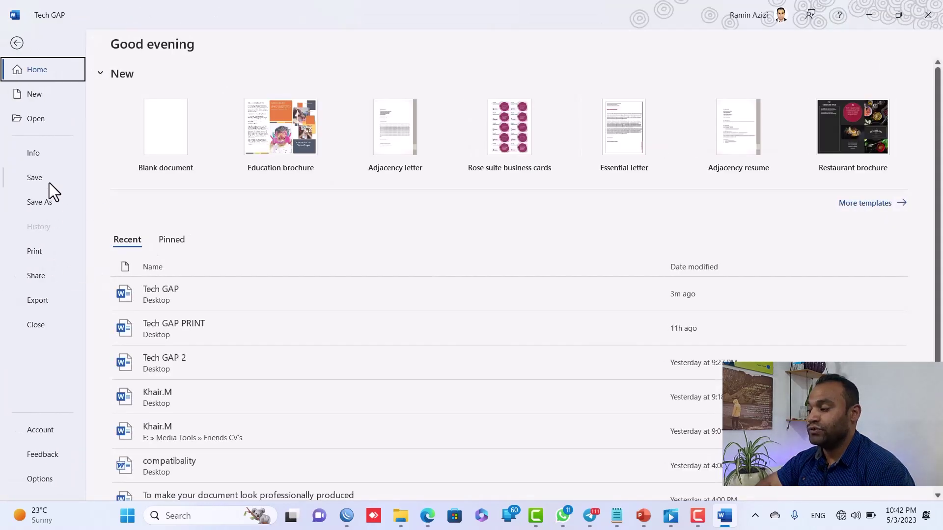
pyautogui.click(48, 158)
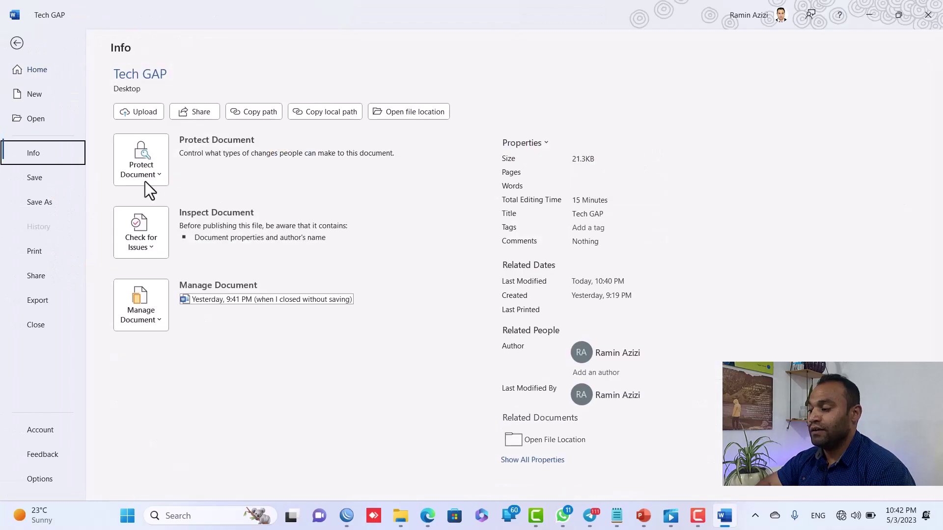
pyautogui.click(154, 217)
pyautogui.click(162, 280)
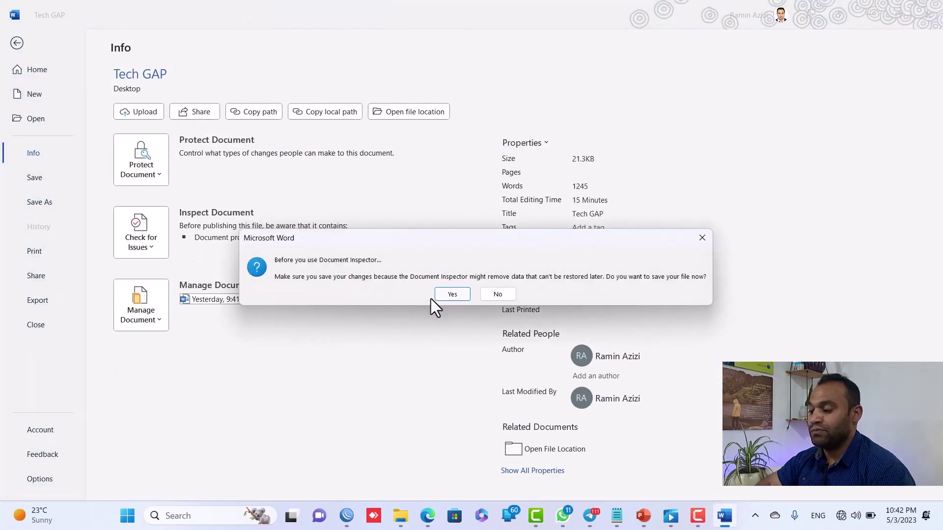
pyautogui.click(465, 299)
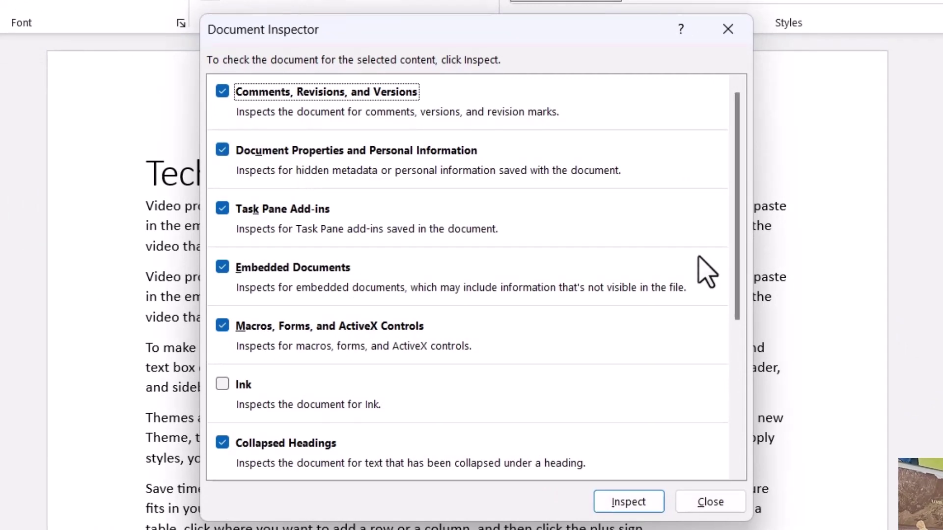
pyautogui.moveTo(739, 280); pyautogui.dragTo(717, 440)
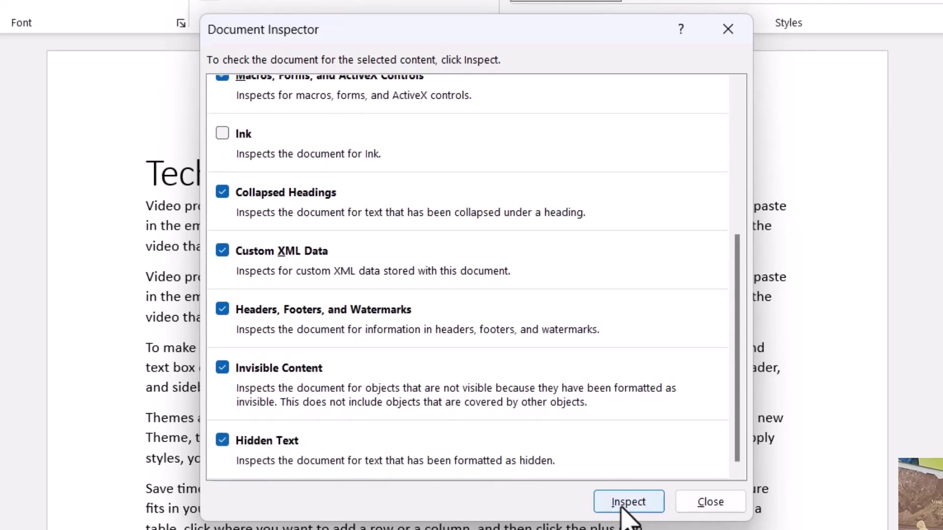
pyautogui.click(622, 508)
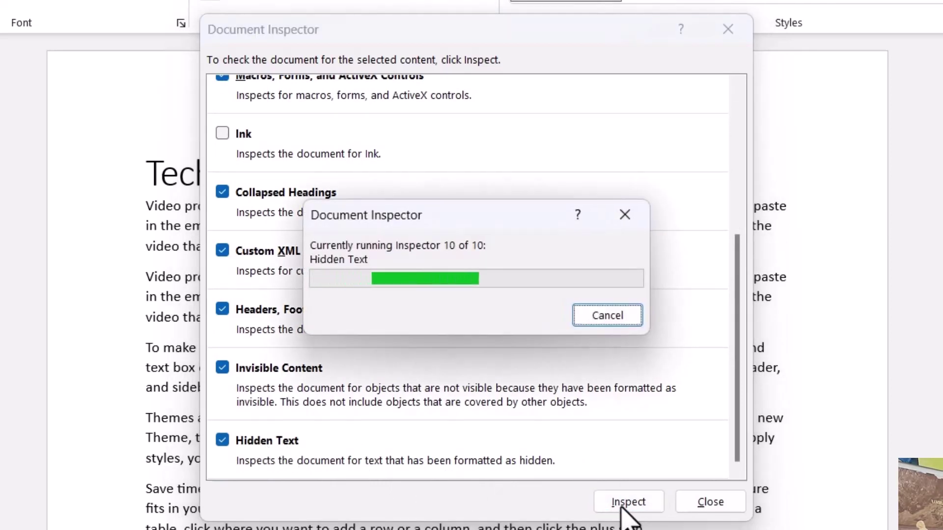
pyautogui.moveTo(736, 316); pyautogui.dragTo(721, 448)
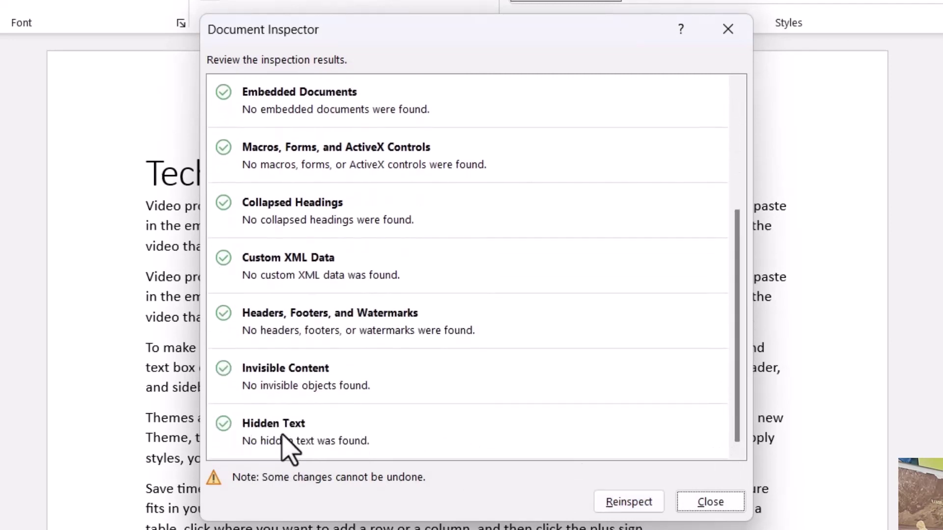
pyautogui.moveTo(743, 421)
pyautogui.mouseDown()
pyautogui.moveTo(747, 291)
pyautogui.moveTo(736, 200)
pyautogui.mouseUp()
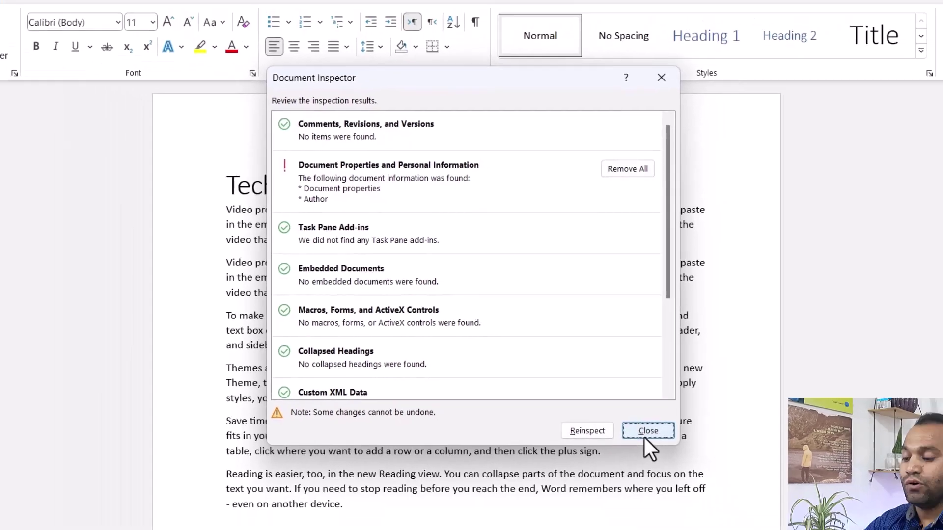
pyautogui.click(646, 433)
# Show all document properties on the Info page and minimize Word to the desktop
pyautogui.click(25, 41)
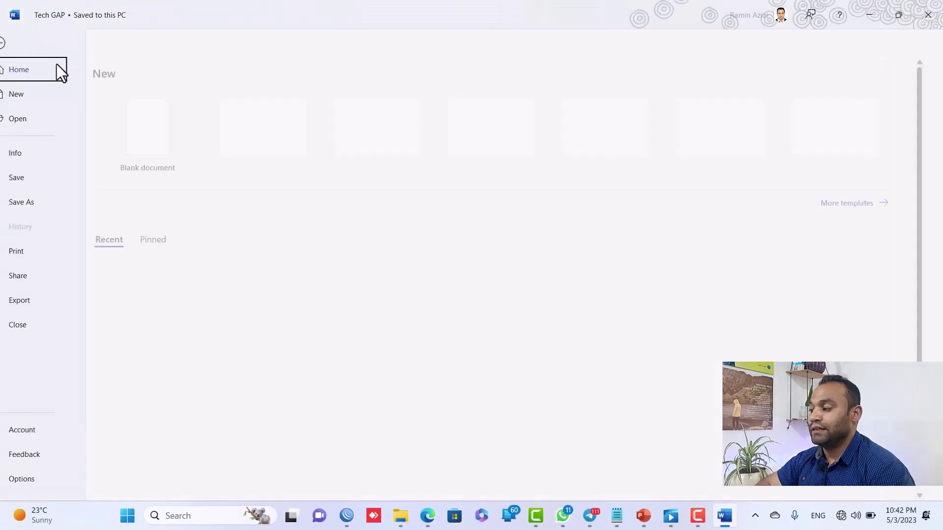
pyautogui.click(46, 157)
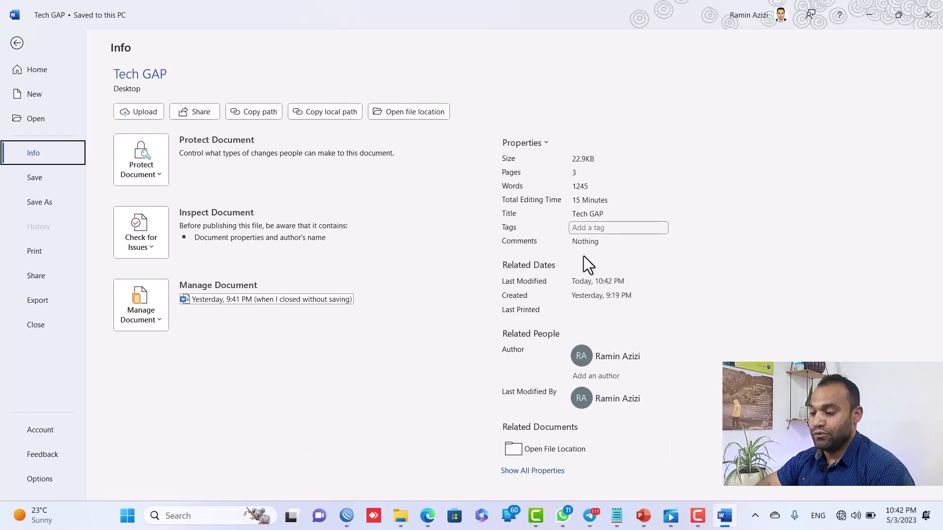
pyautogui.click(540, 472)
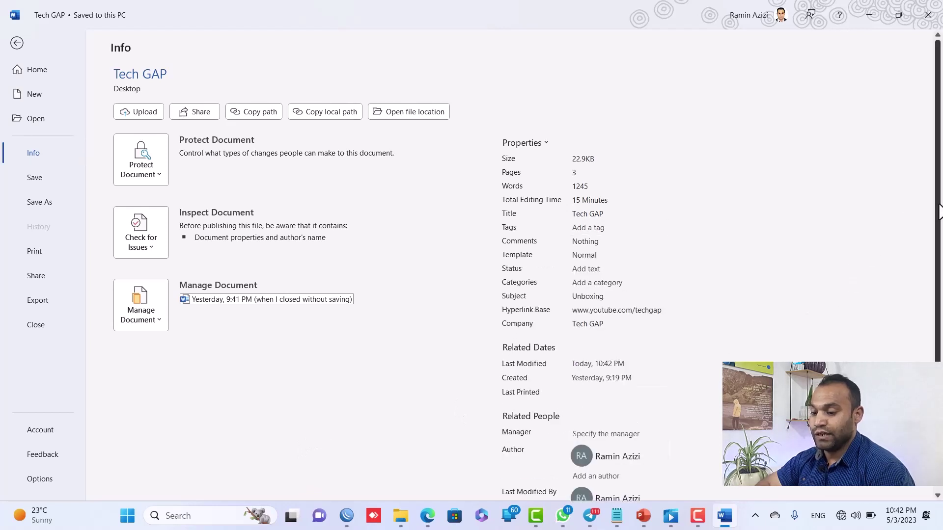
pyautogui.moveTo(939, 212); pyautogui.dragTo(928, 346)
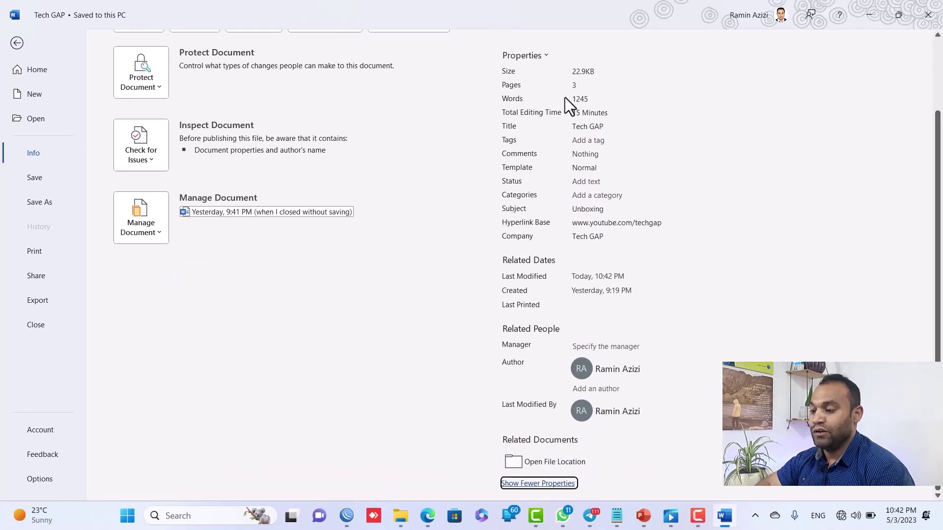
pyautogui.click(870, 14)
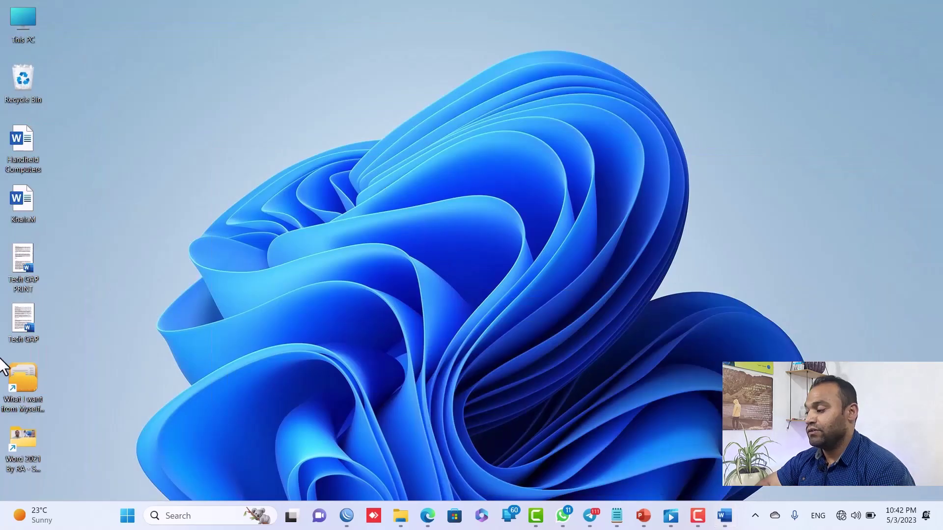
pyautogui.rightClick(26, 314)
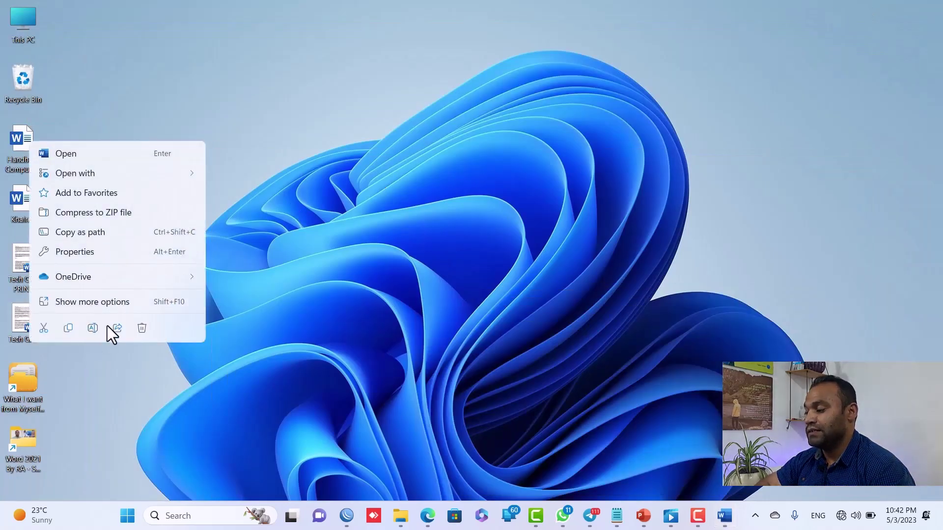
pyautogui.click(91, 253)
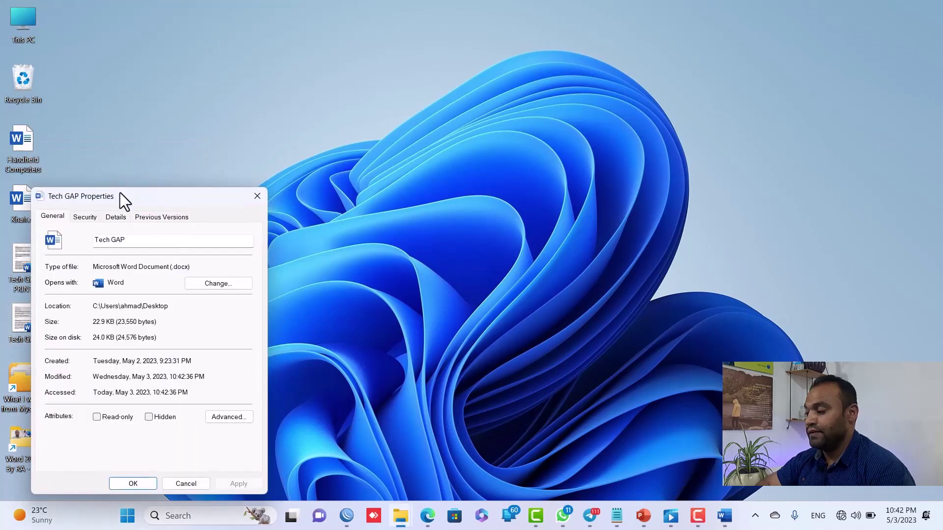
pyautogui.moveTo(120, 192); pyautogui.dragTo(394, 126)
pyautogui.click(395, 129)
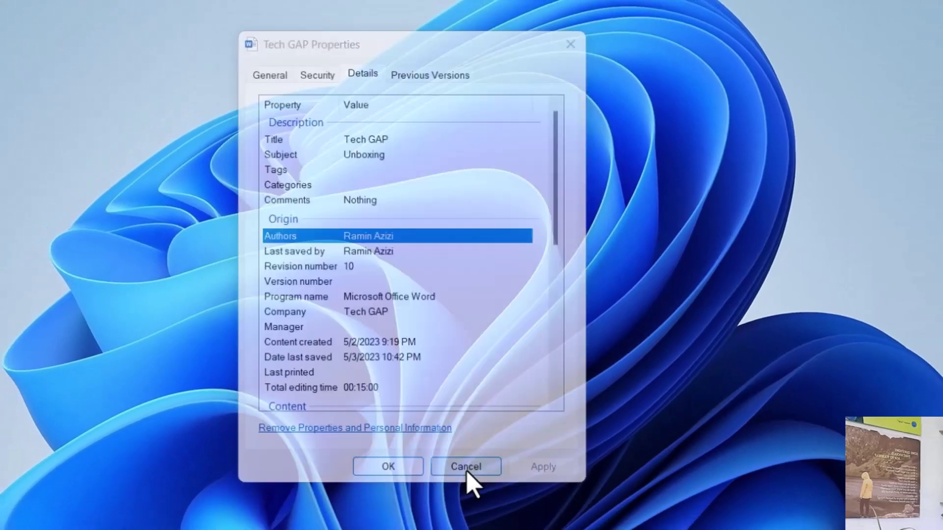
pyautogui.click(467, 497)
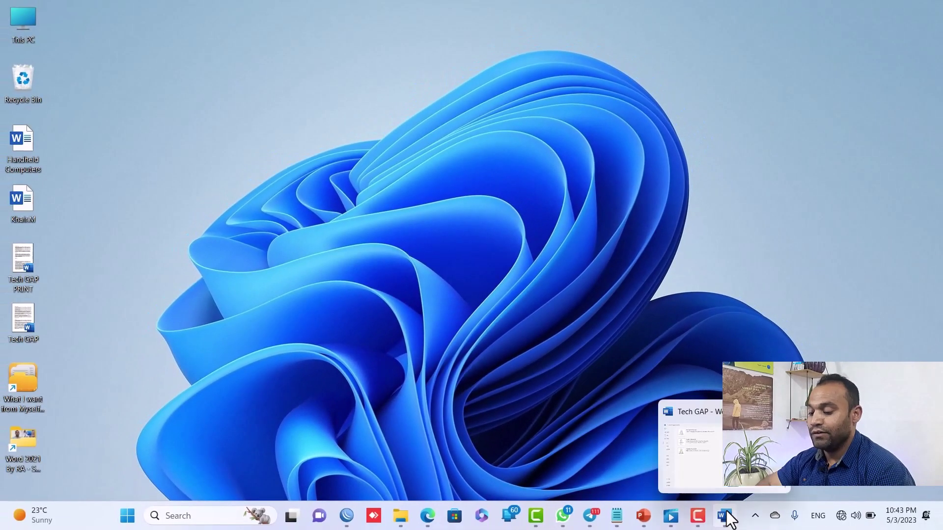
pyautogui.click(725, 516)
pyautogui.click(17, 43)
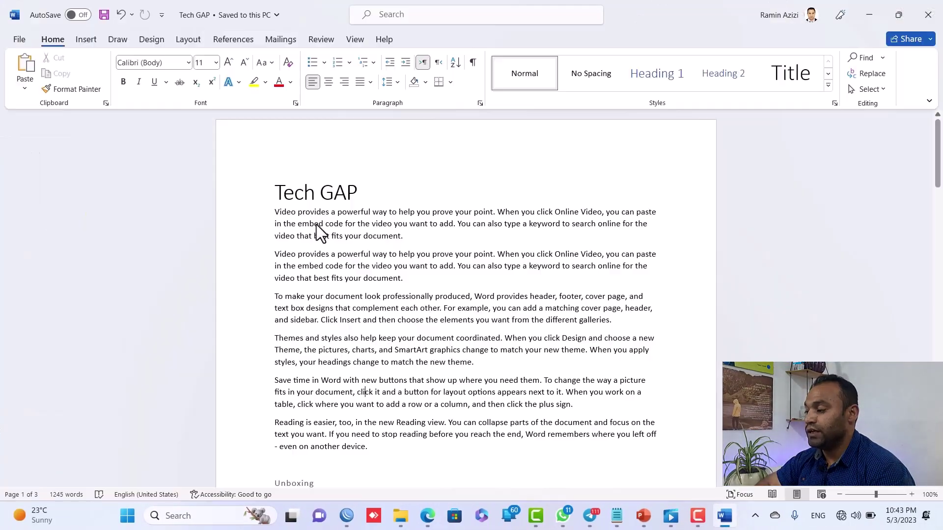
pyautogui.hotkey('alt', 'f')
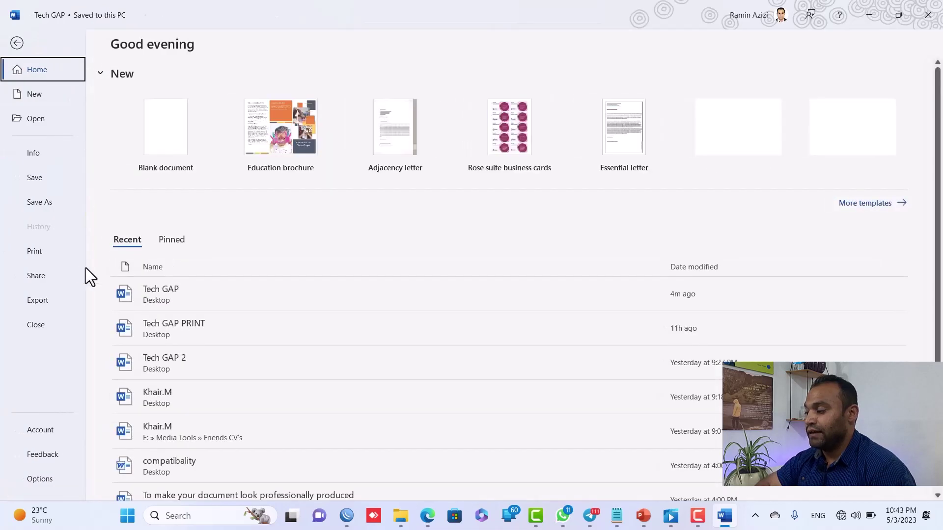
pyautogui.click(43, 155)
pyautogui.click(146, 228)
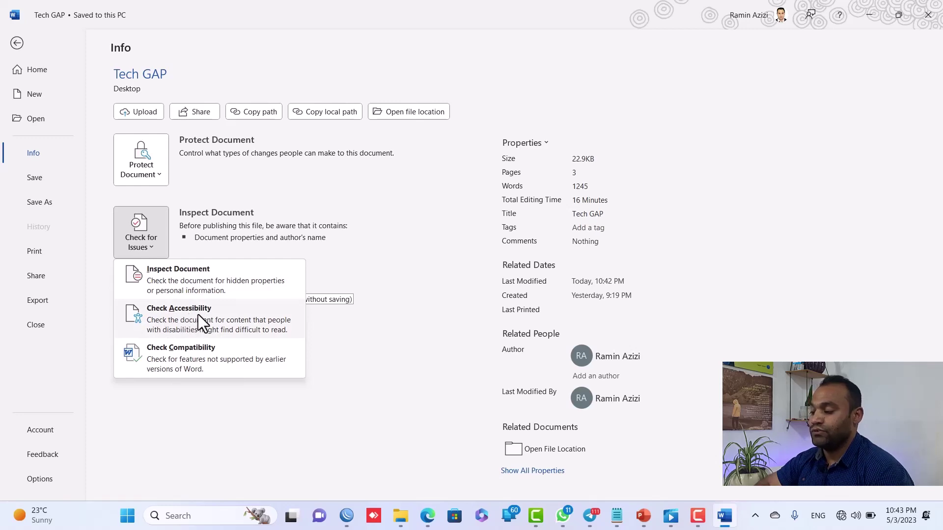
pyautogui.click(29, 48)
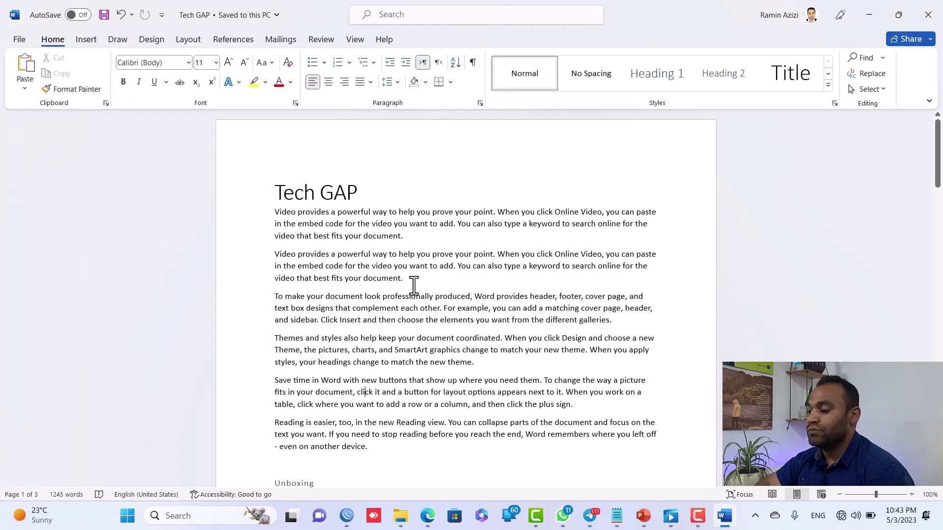
# Make the Themes and Save time paragraphs' text white
pyautogui.scroll(-1, 562, 388)
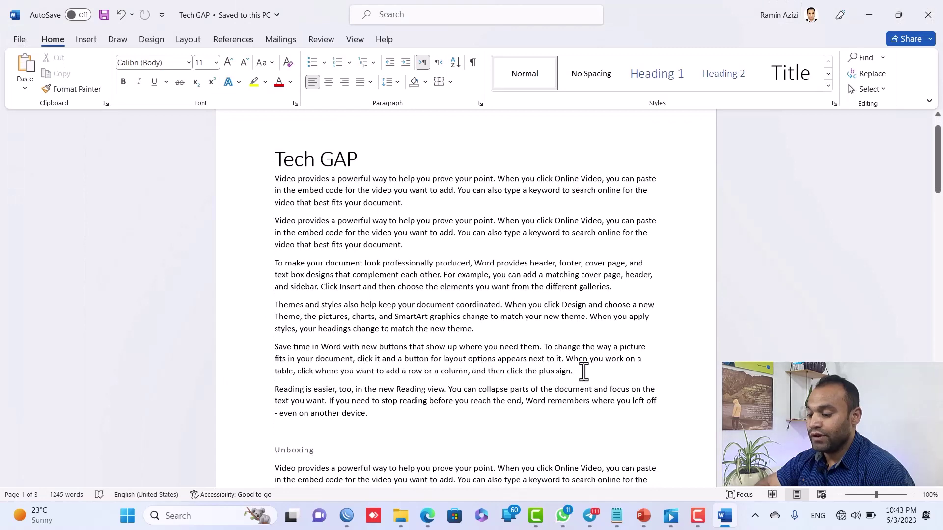
pyautogui.moveTo(562, 372); pyautogui.dragTo(272, 311)
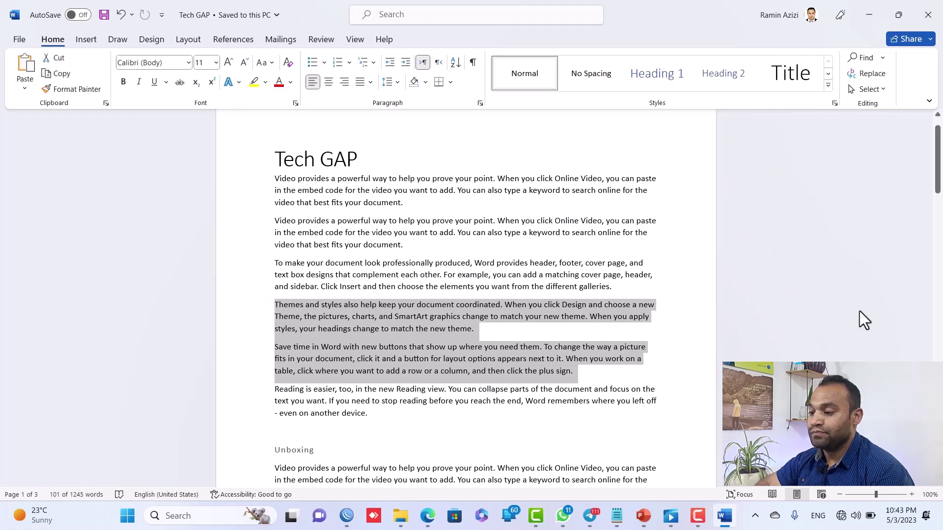
pyautogui.click(291, 83)
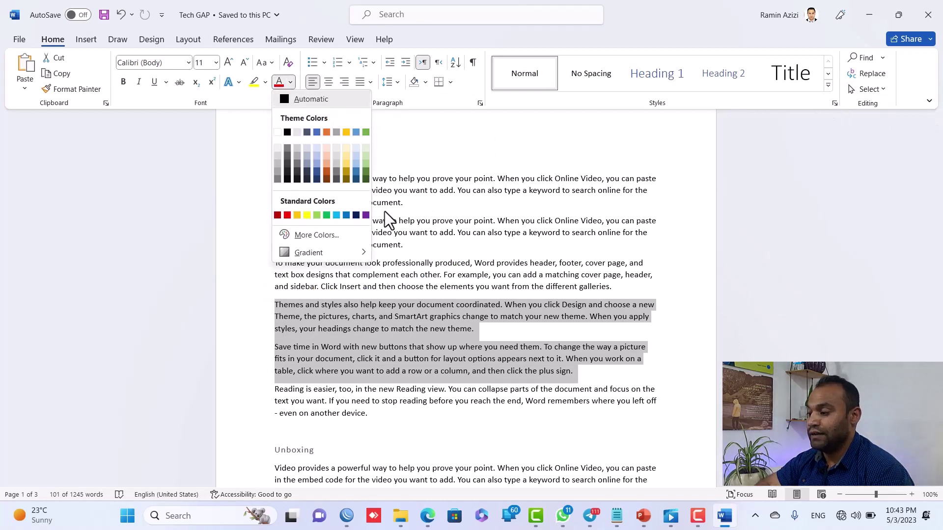
pyautogui.click(278, 146)
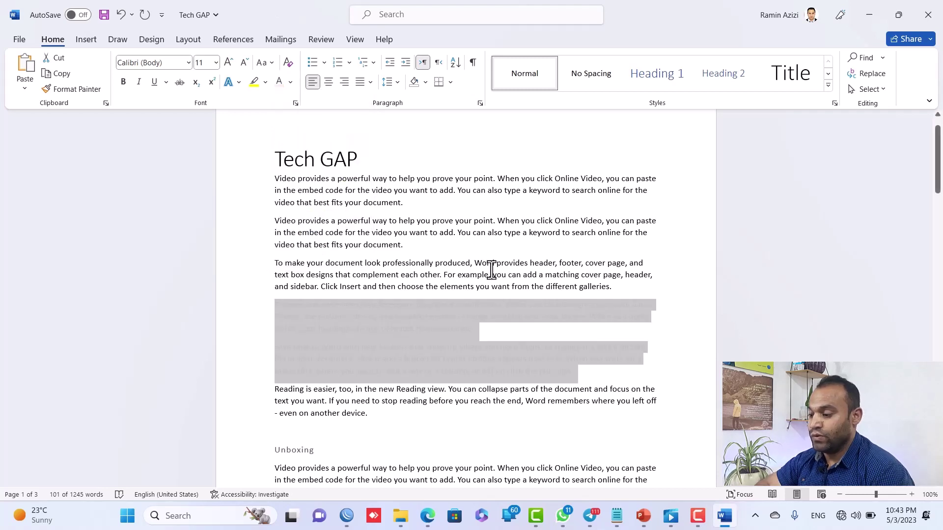
# Turn the second Video provides paragraph white and check the now-invisible text by selecting it
pyautogui.moveTo(405, 246); pyautogui.dragTo(285, 224)
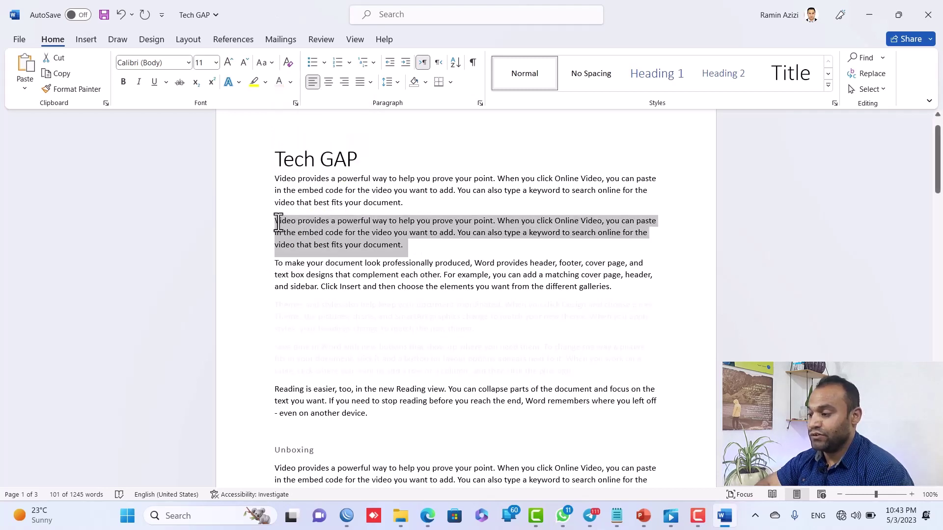
pyautogui.click(289, 84)
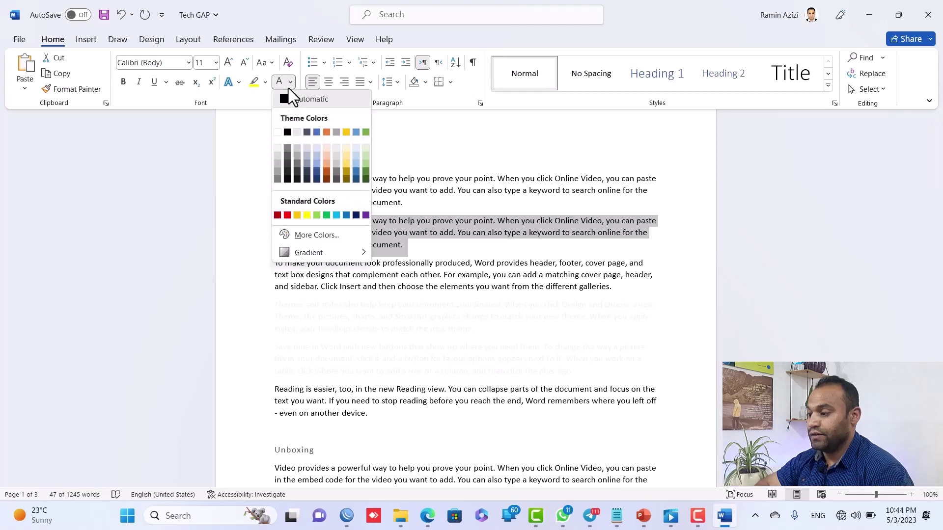
pyautogui.click(277, 132)
pyautogui.click(463, 199)
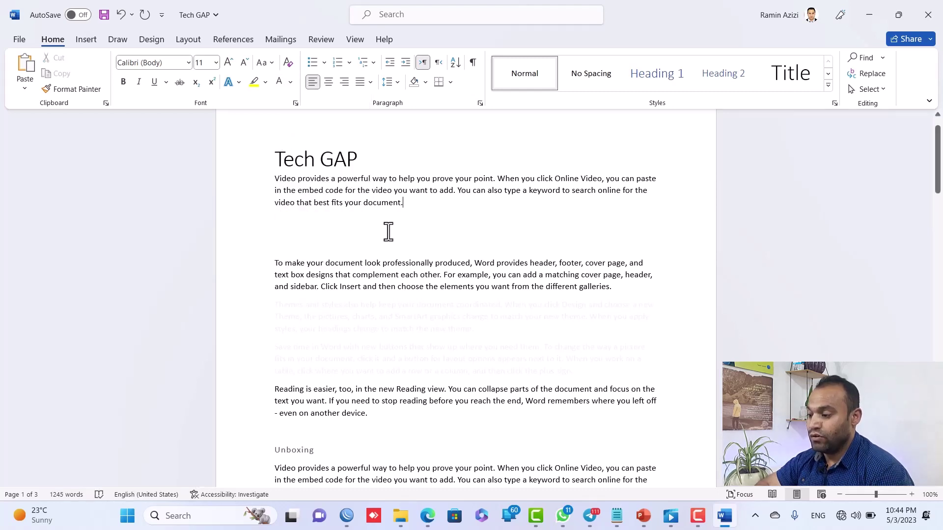
pyautogui.tripleClick(301, 228)
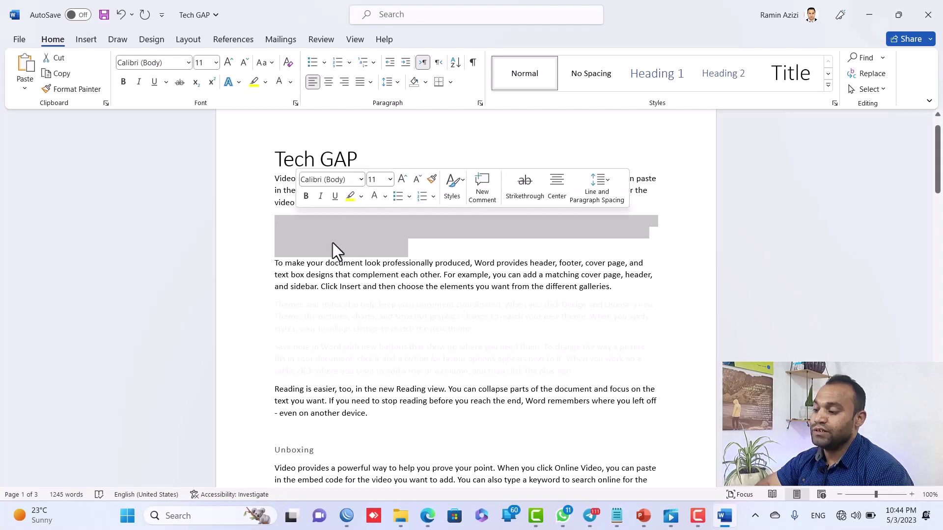
pyautogui.moveTo(446, 348); pyautogui.dragTo(281, 317)
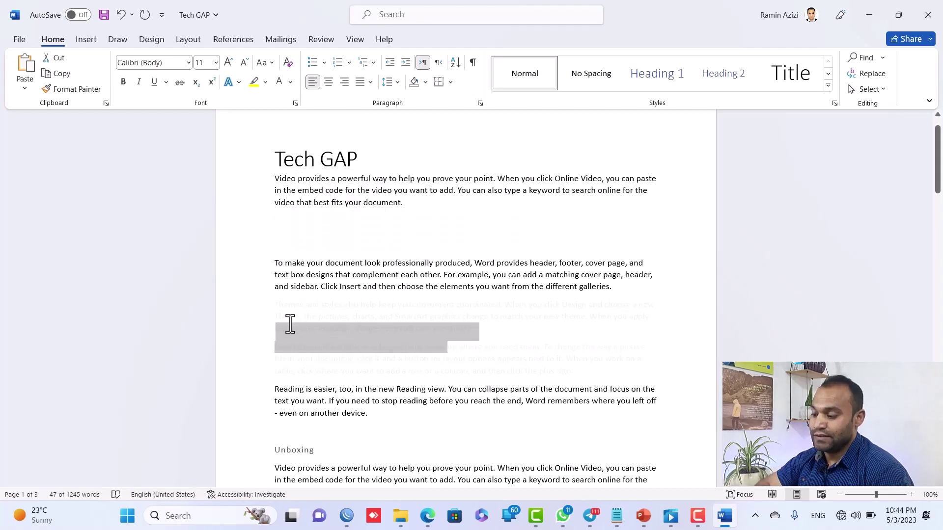
pyautogui.click(434, 375)
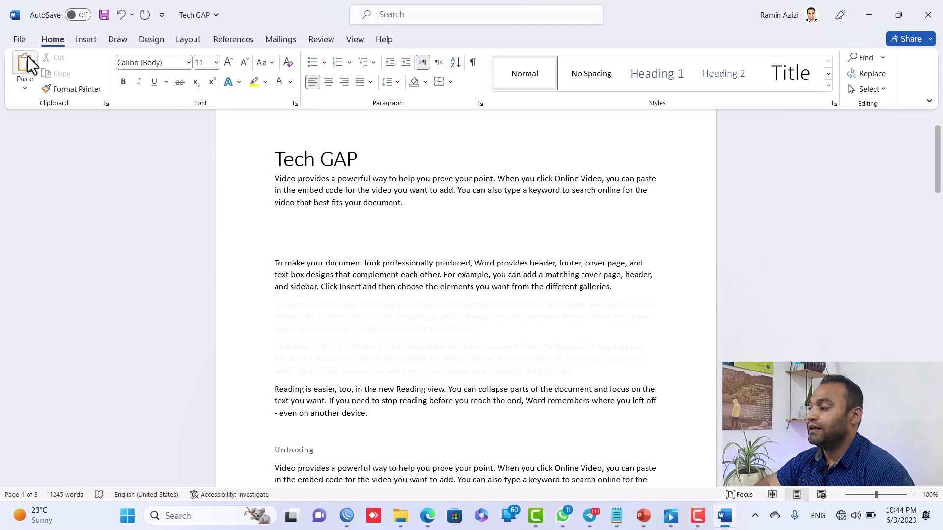
pyautogui.click(19, 40)
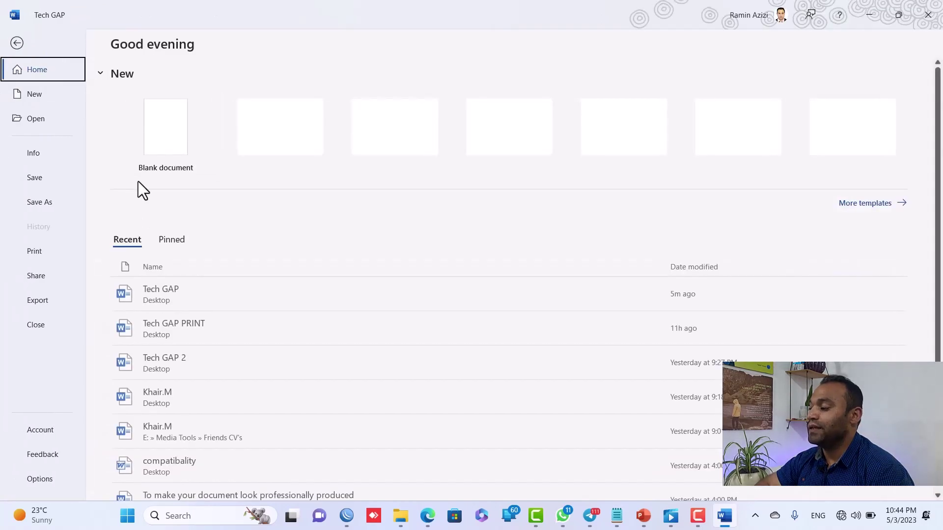
# Run Check Accessibility from the Info page's Check for Issues menu
pyautogui.click(33, 153)
pyautogui.click(139, 245)
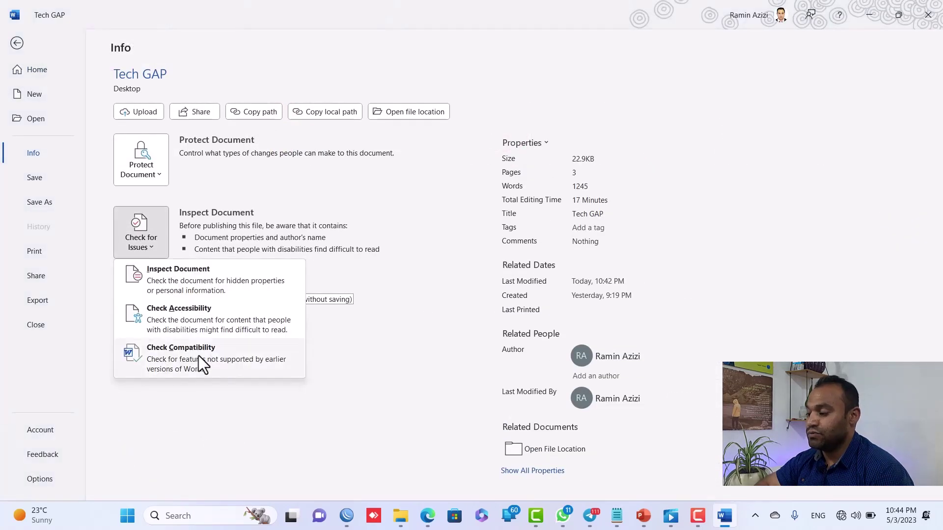
pyautogui.click(214, 326)
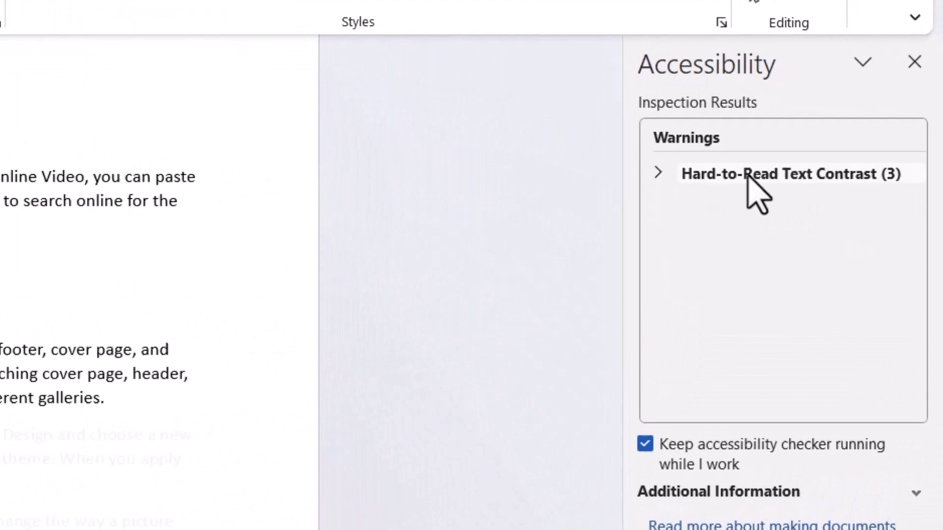
# Expand the three Hard-to-Read Text Contrast warnings and browse their suggested fixes
pyautogui.click(658, 174)
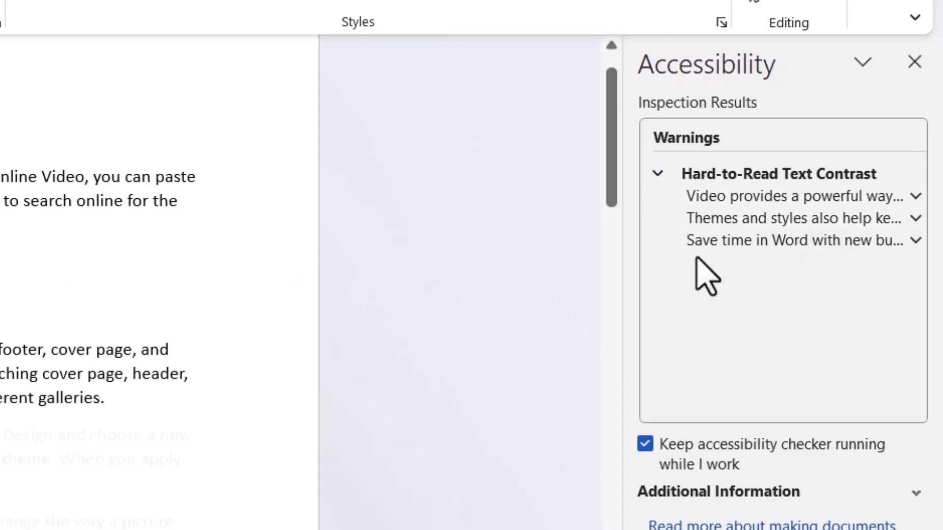
pyautogui.click(759, 197)
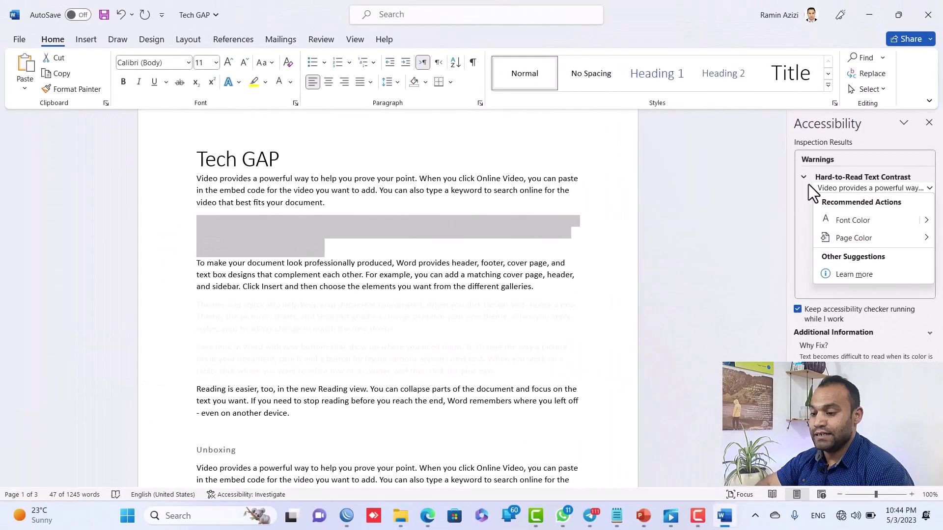
pyautogui.click(809, 187)
pyautogui.click(841, 206)
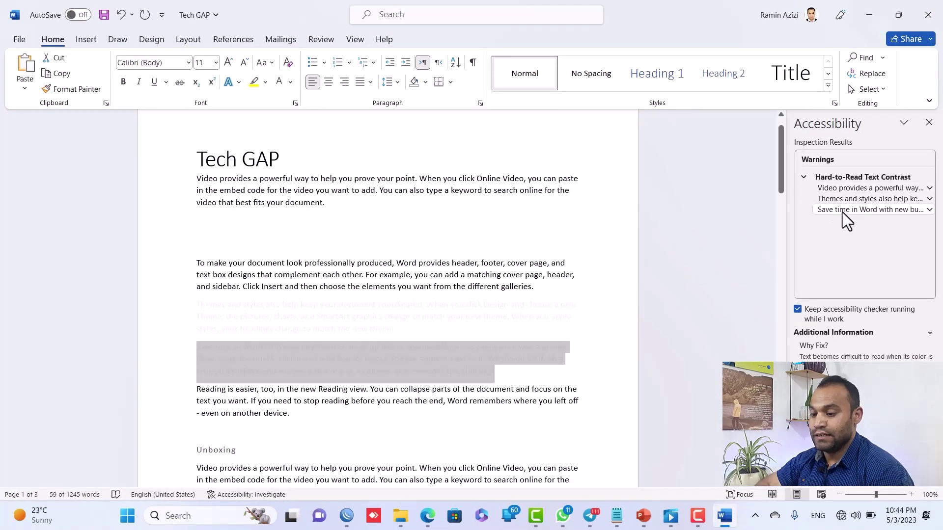
pyautogui.click(848, 202)
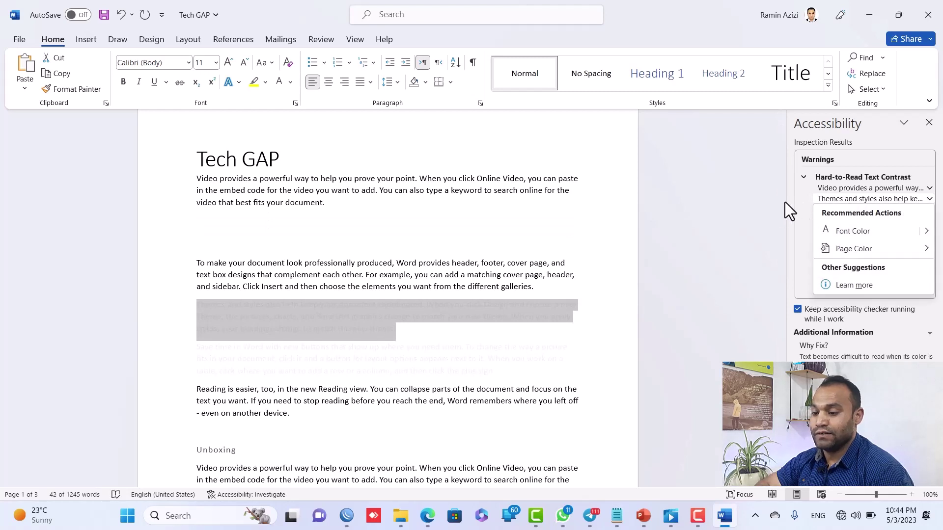
pyautogui.click(815, 199)
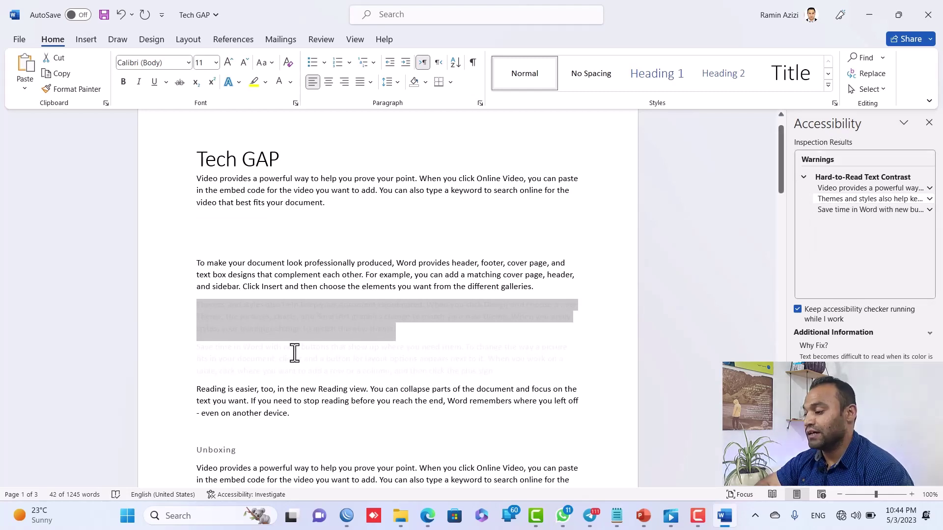
# Dismiss a stray browser error and fix the Video provides paragraph's contrast with black text
pyautogui.click(868, 191)
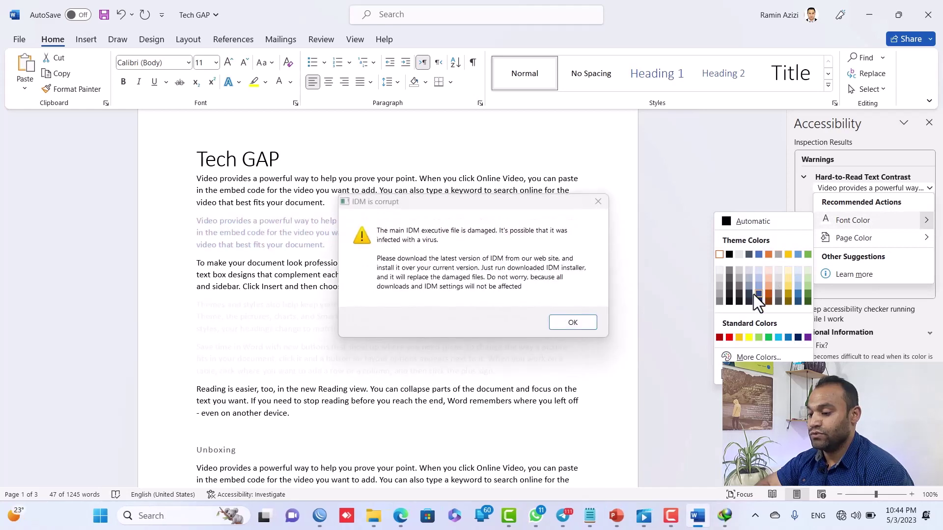
pyautogui.click(599, 201)
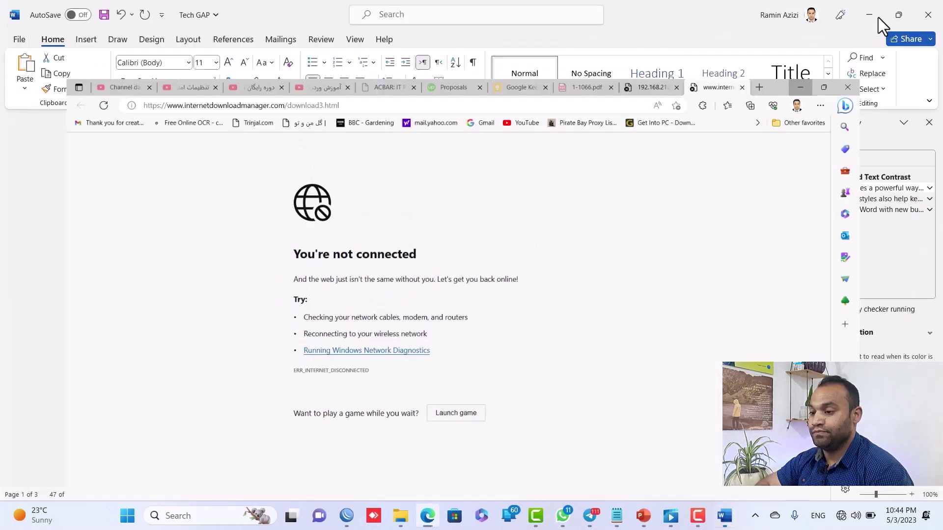
pyautogui.click(878, 19)
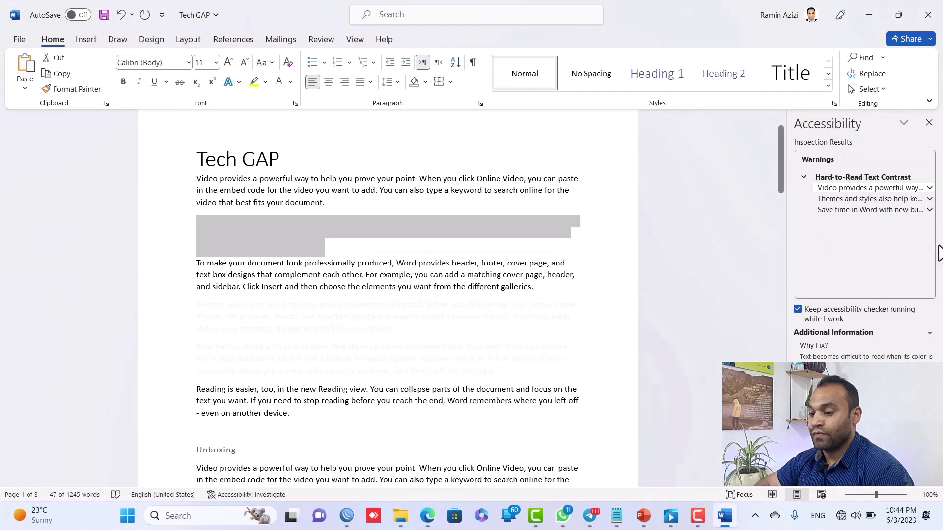
pyautogui.click(929, 188)
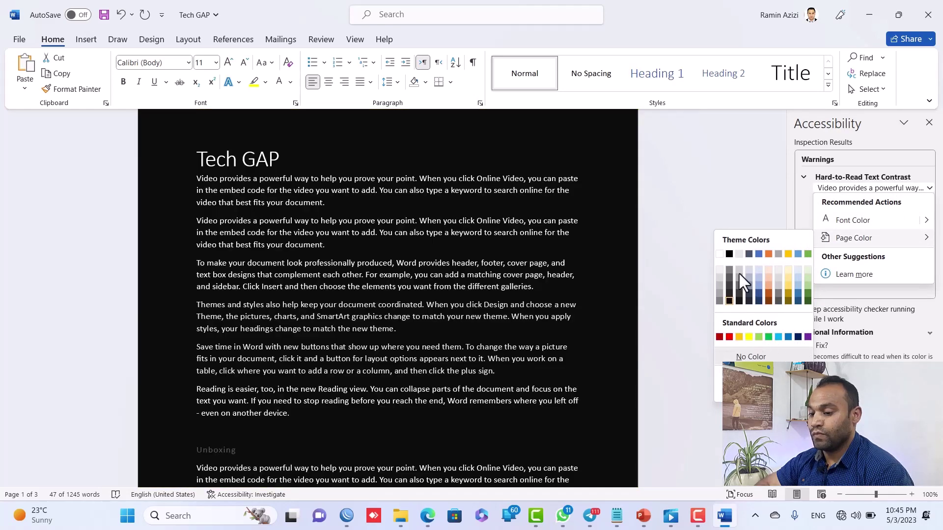
pyautogui.moveTo(853, 220)
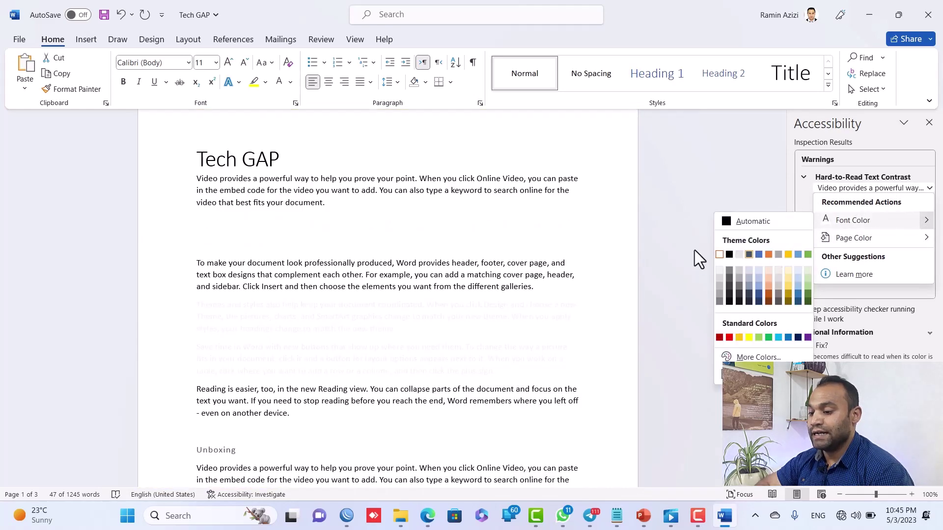
pyautogui.click(728, 255)
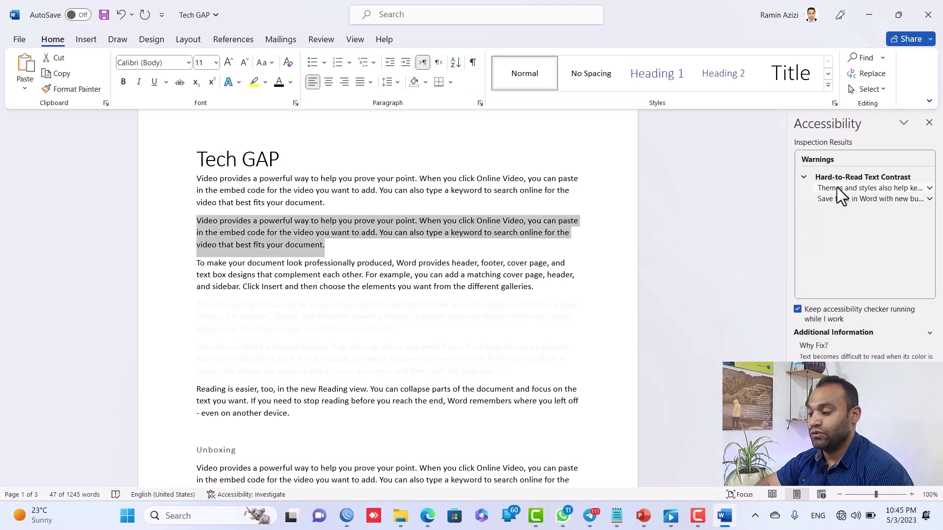
# Apply the Font Color fix to the Themes and Save time paragraph warnings
pyautogui.moveTo(461, 372); pyautogui.dragTo(314, 328)
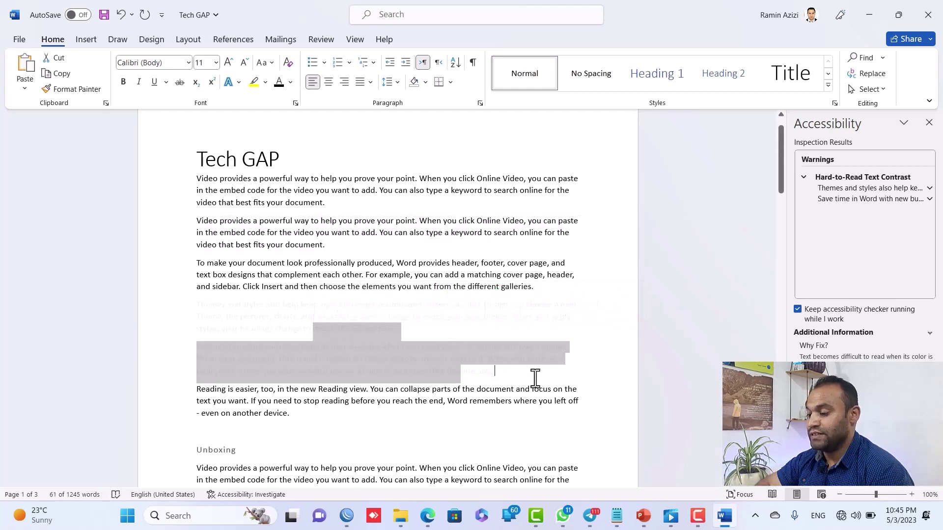
pyautogui.moveTo(535, 378); pyautogui.dragTo(227, 319)
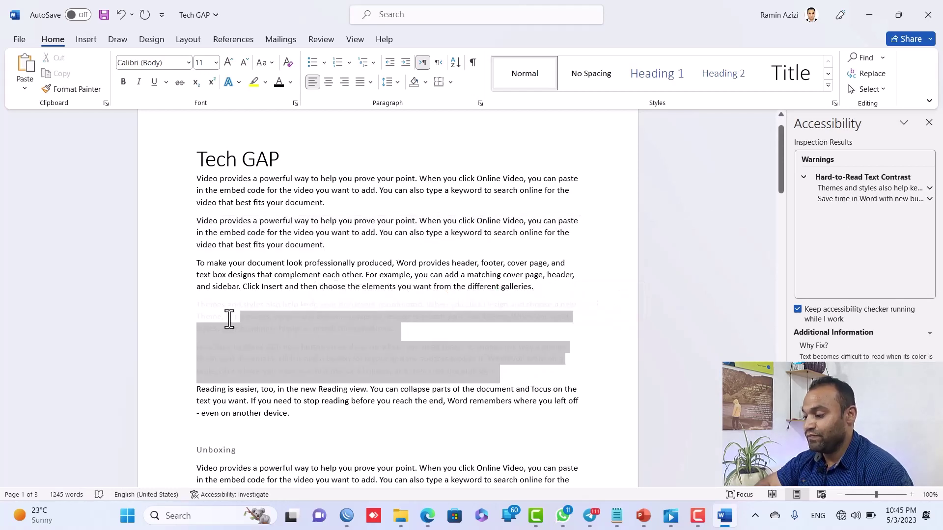
pyautogui.click(429, 352)
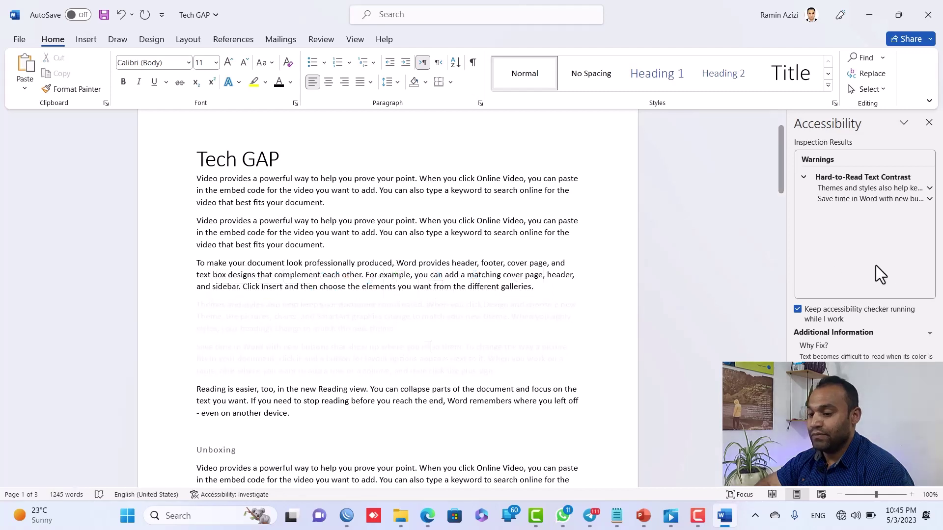
pyautogui.click(931, 189)
pyautogui.click(880, 225)
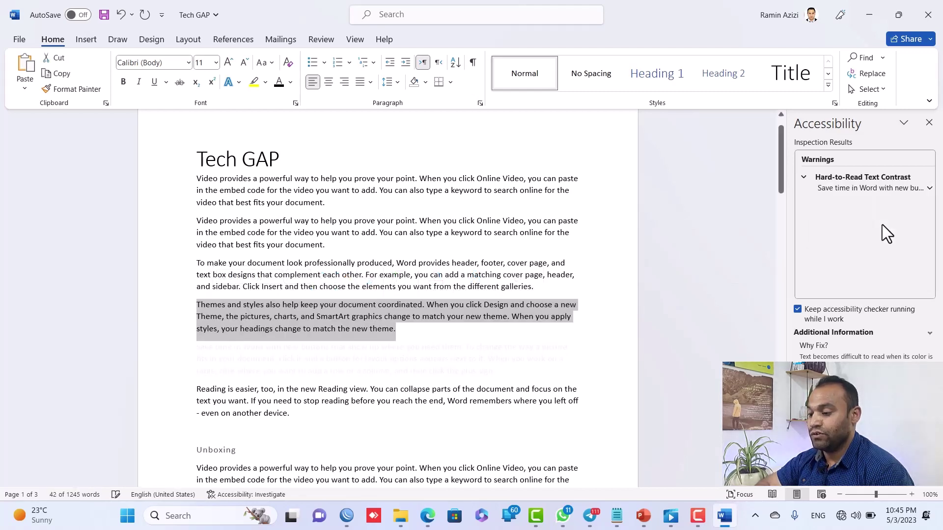
pyautogui.click(917, 191)
pyautogui.moveTo(853, 220)
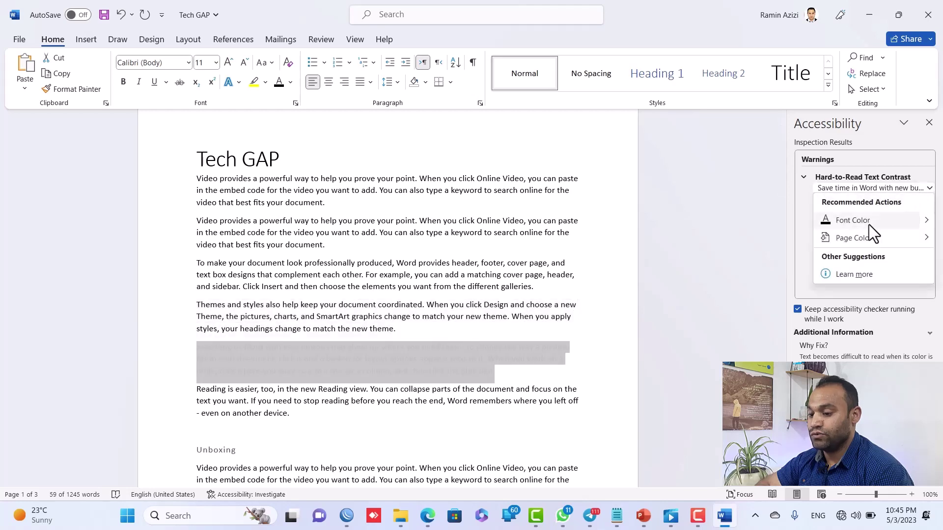
pyautogui.click(865, 222)
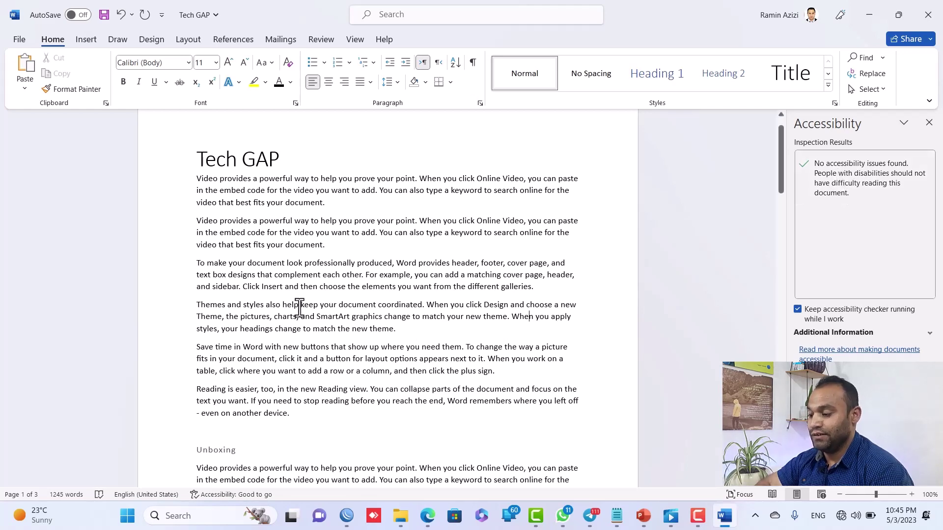
pyautogui.moveTo(299, 309); pyautogui.dragTo(273, 287)
pyautogui.click(253, 331)
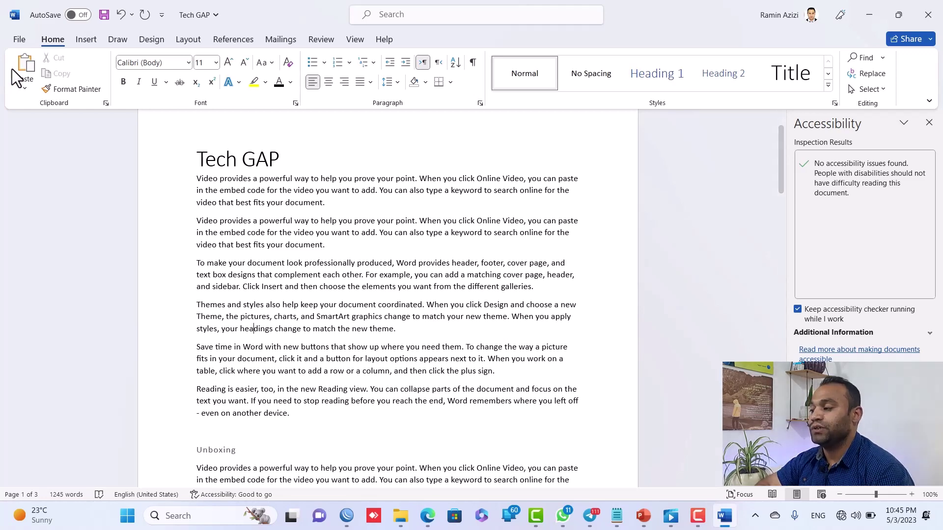
pyautogui.click(20, 41)
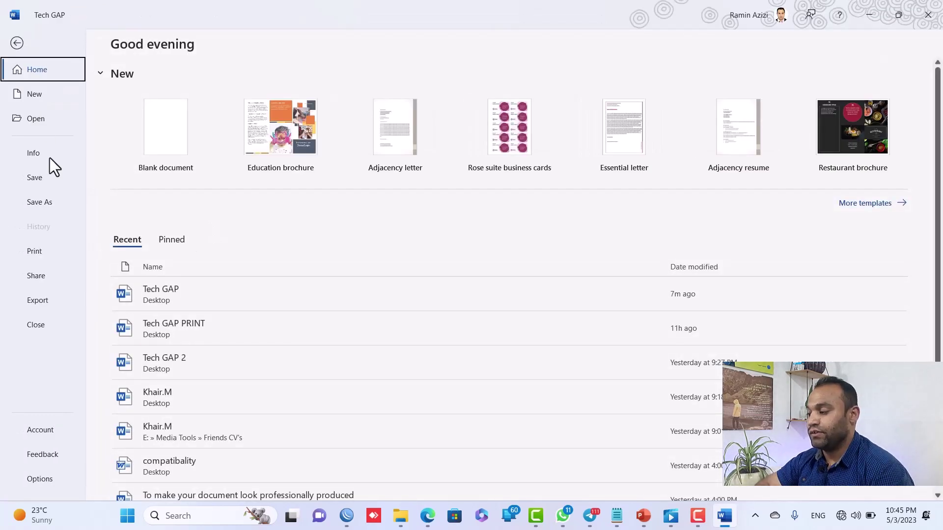
pyautogui.click(46, 152)
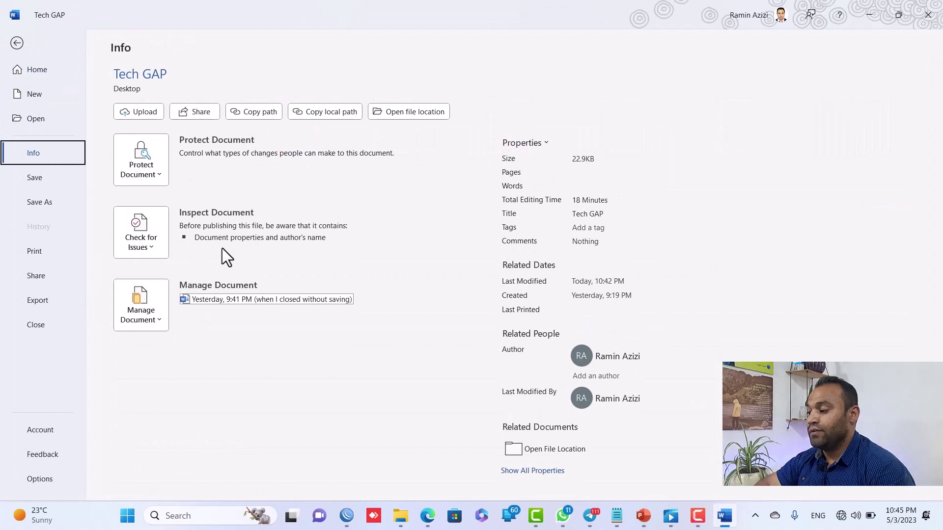
pyautogui.click(148, 242)
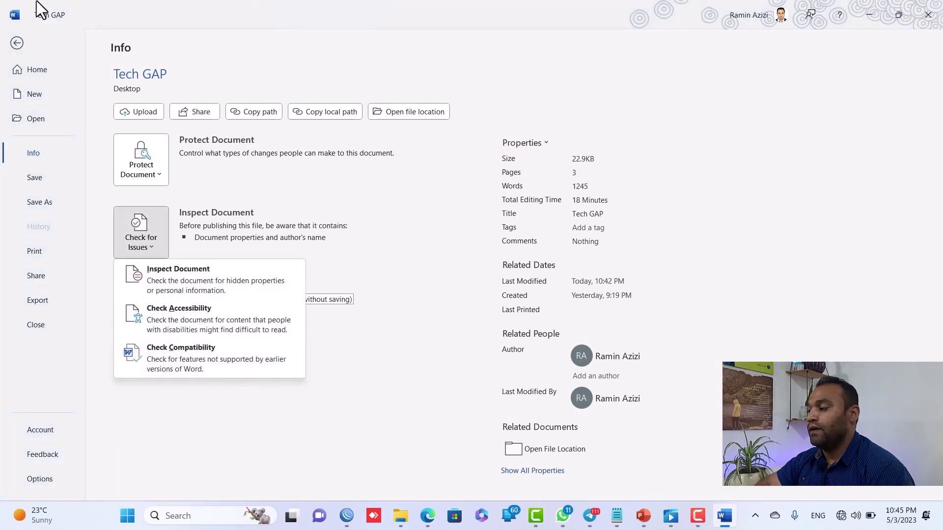
pyautogui.click(17, 42)
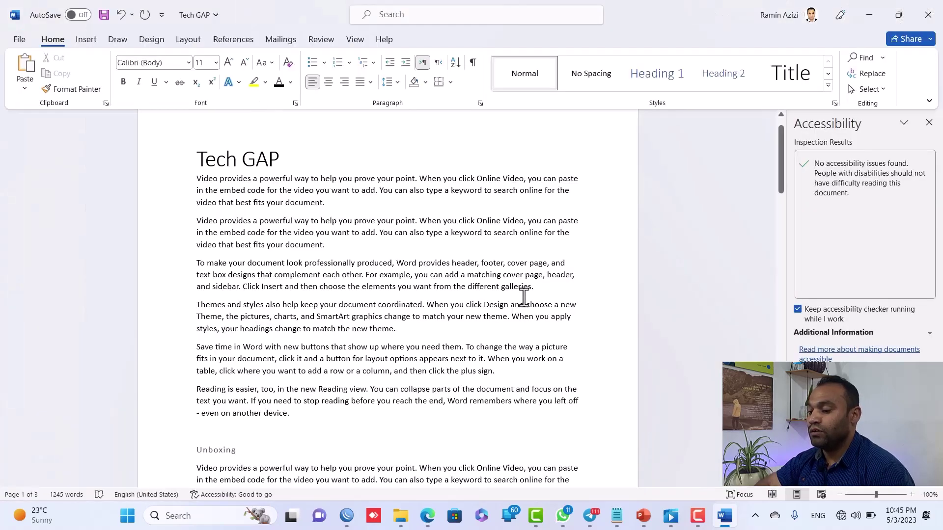
# Close the Accessibility results pane and set the status-bar zoom slider to 113%
pyautogui.click(929, 122)
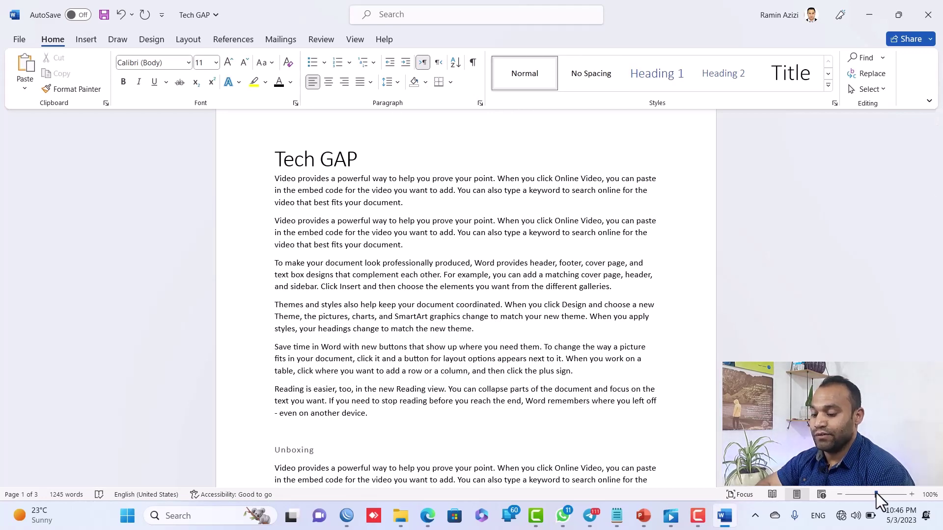
pyautogui.moveTo(877, 493); pyautogui.dragTo(877, 494)
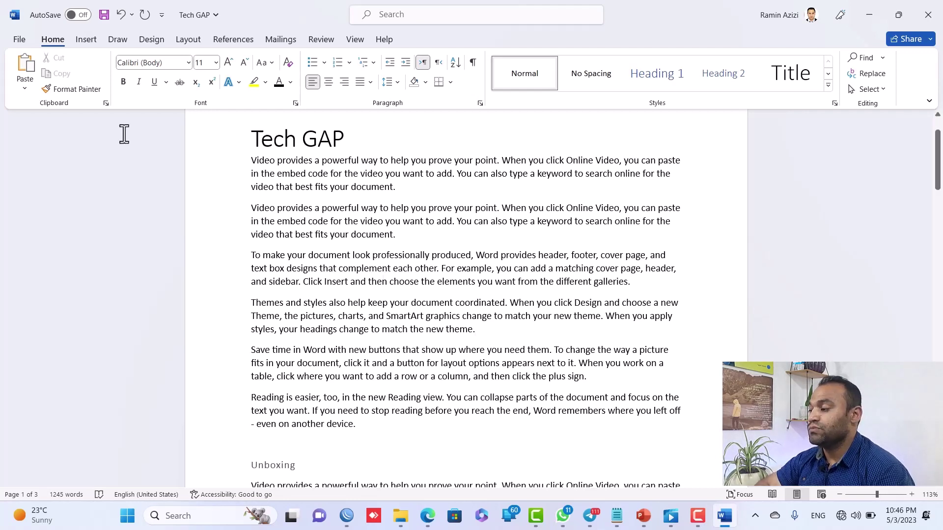
# Insert a Built-in Facet Quote pull-quote text box into the Save time paragraph
pyautogui.click(90, 40)
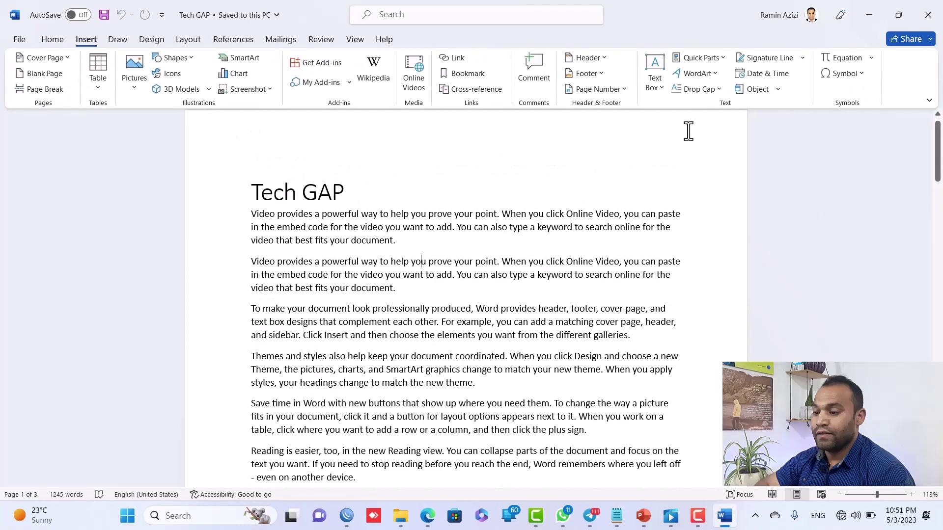
pyautogui.click(661, 90)
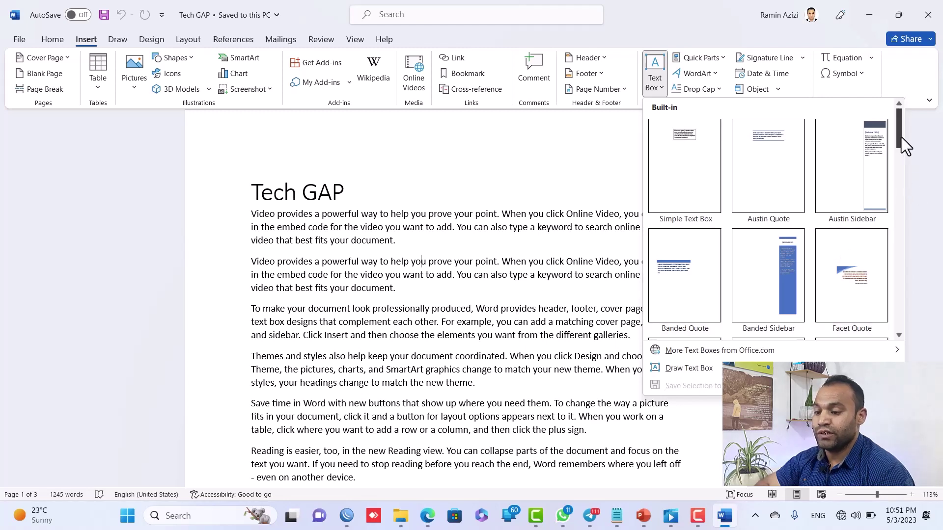
pyautogui.moveTo(901, 137); pyautogui.dragTo(910, 146)
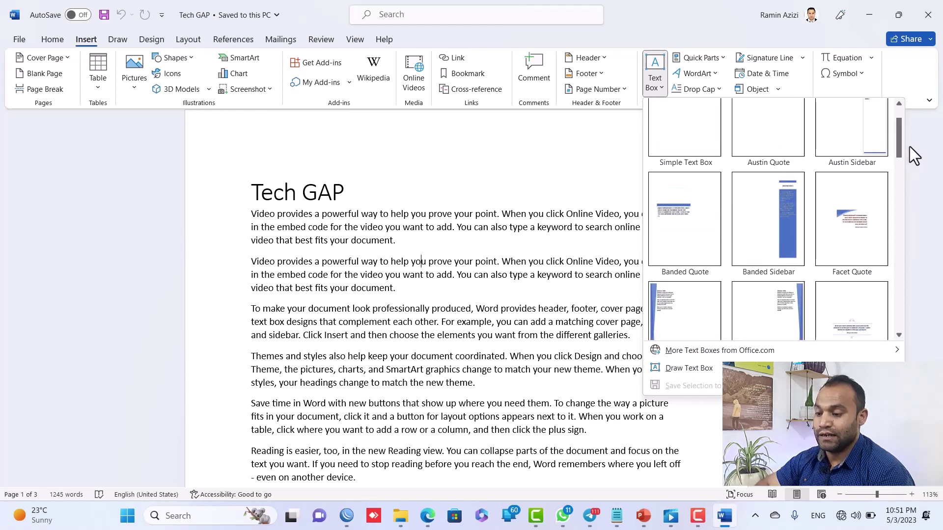
pyautogui.click(493, 409)
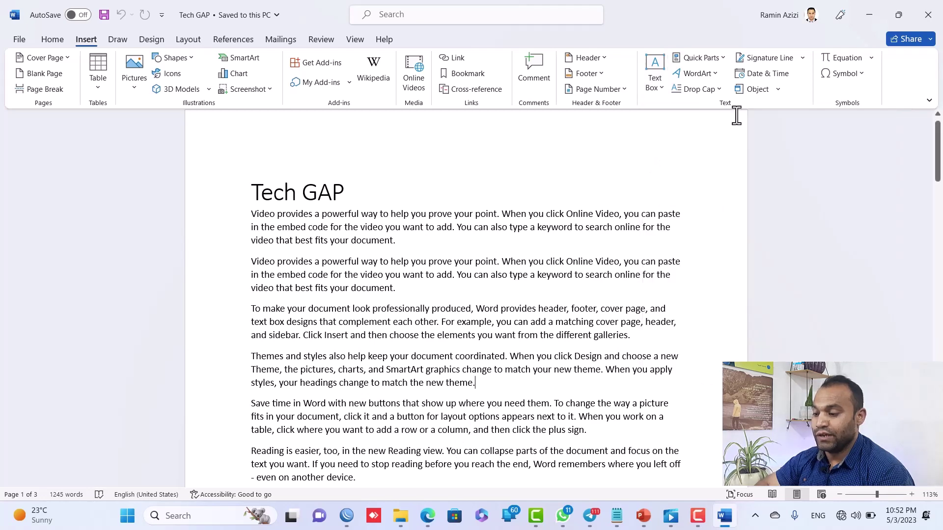
pyautogui.click(664, 89)
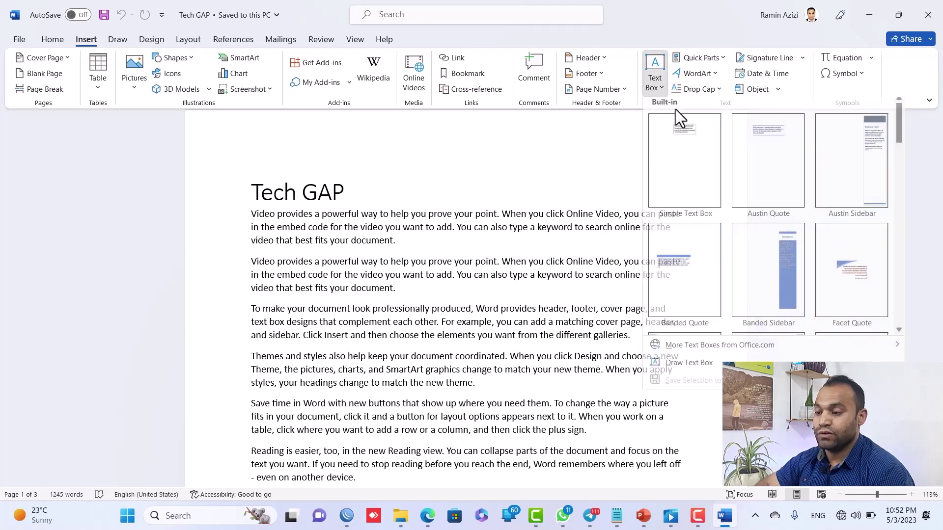
pyautogui.click(856, 272)
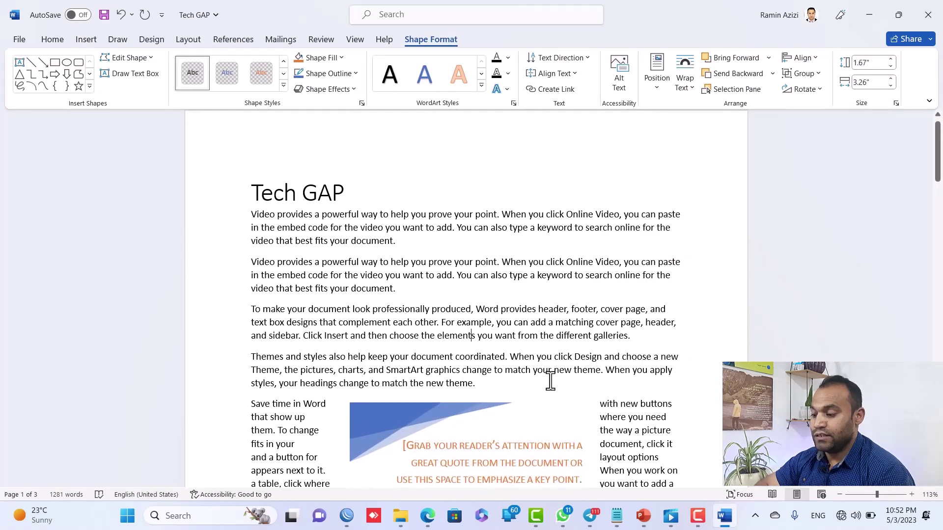
pyautogui.scroll(-3, 549, 381)
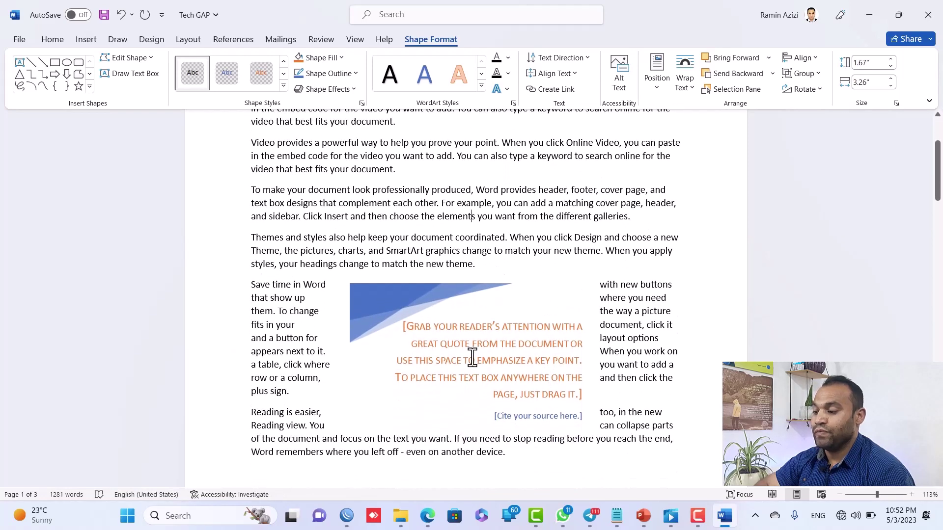
pyautogui.click(399, 169)
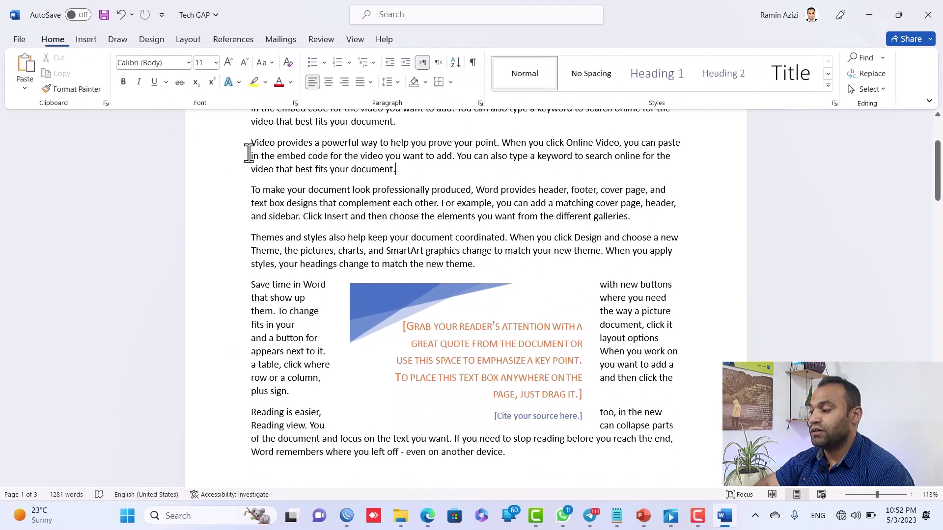
pyautogui.click(86, 39)
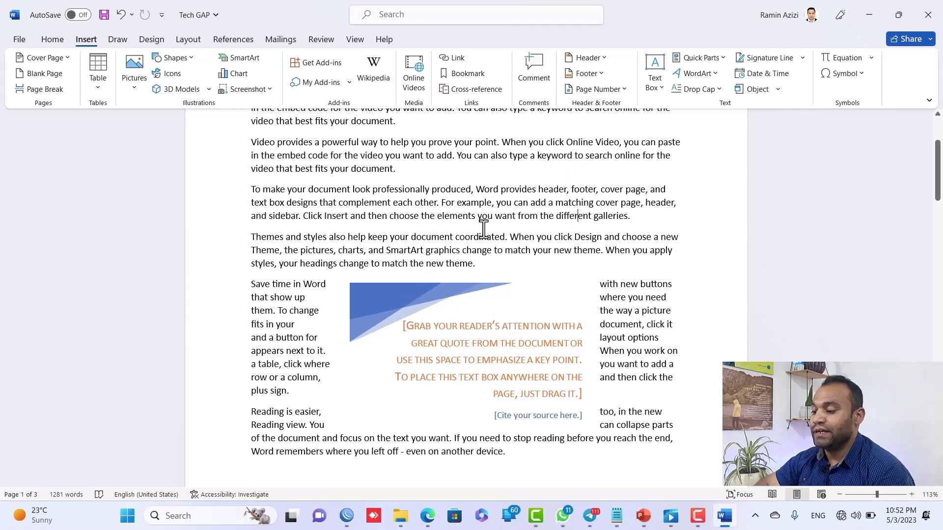
pyautogui.scroll(1, 484, 228)
pyautogui.scroll(1, 484, 227)
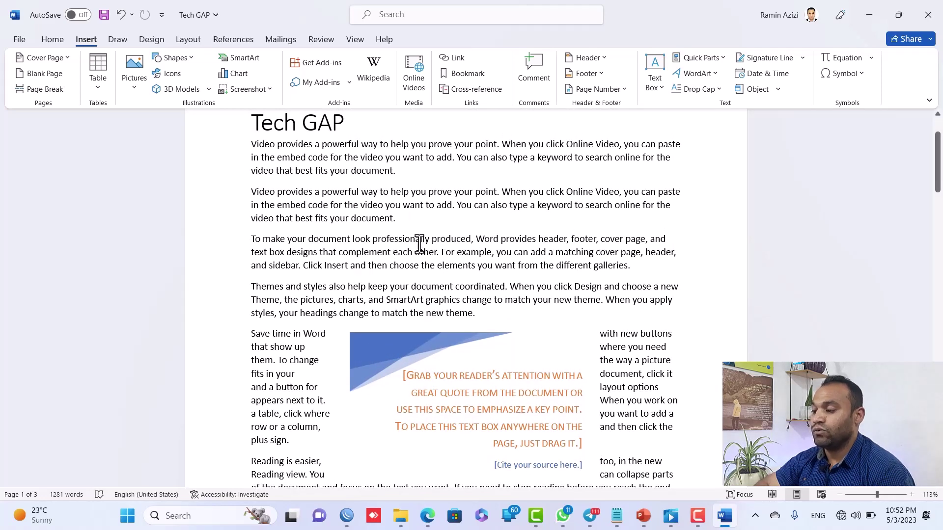
# Save a copy named 'Tech GAP 2003' to the Desktop as a Word 97-2003 Document
pyautogui.click(16, 42)
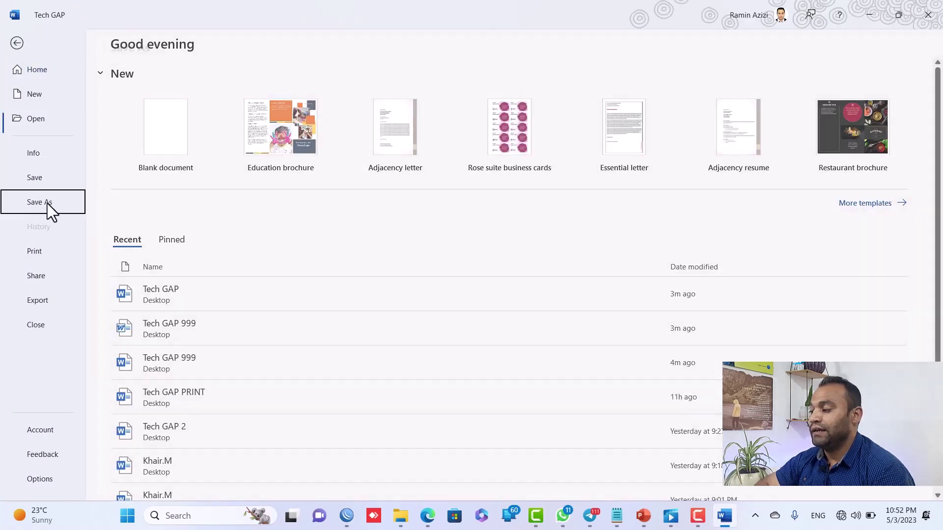
pyautogui.click(46, 203)
pyautogui.moveTo(479, 136)
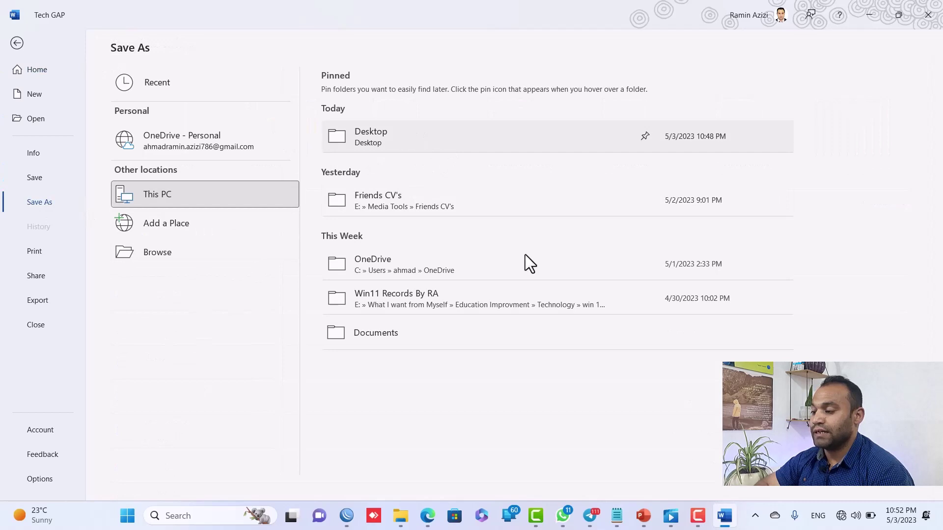
pyautogui.click(264, 262)
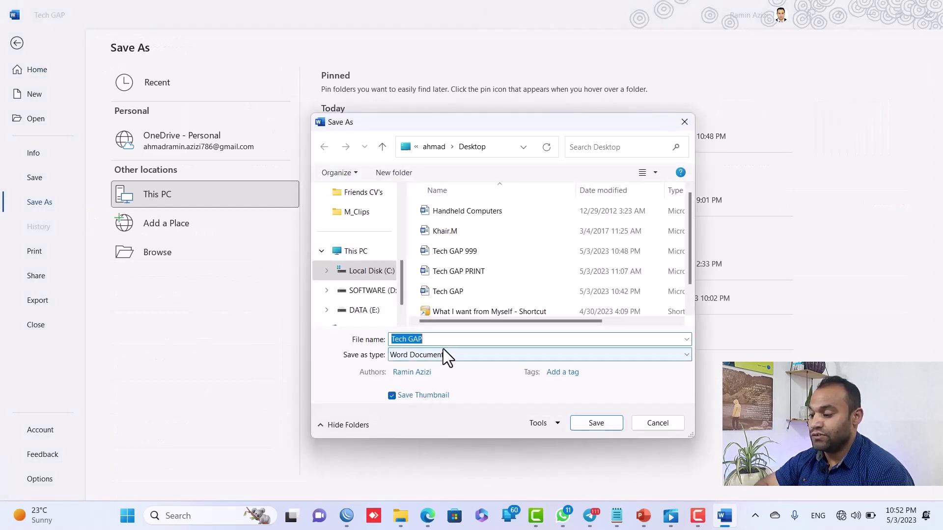
pyautogui.click(442, 340)
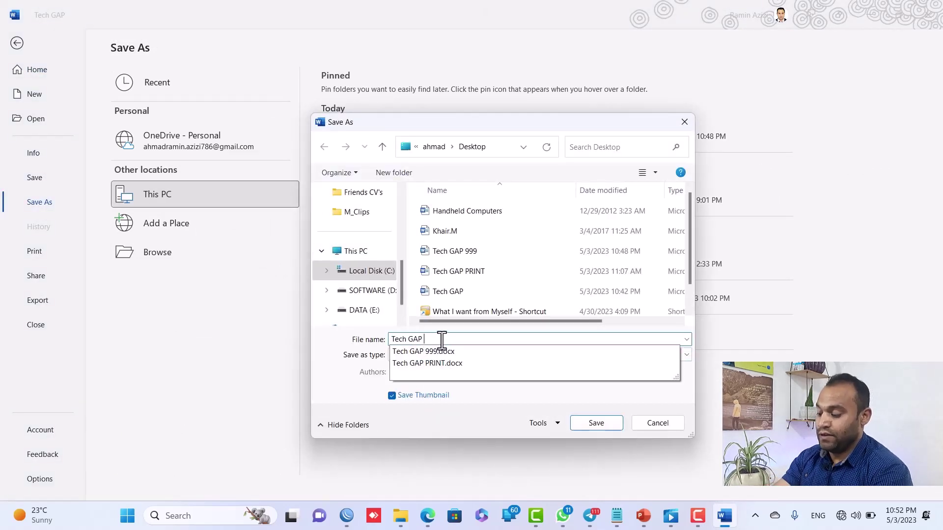
pyautogui.write('200')
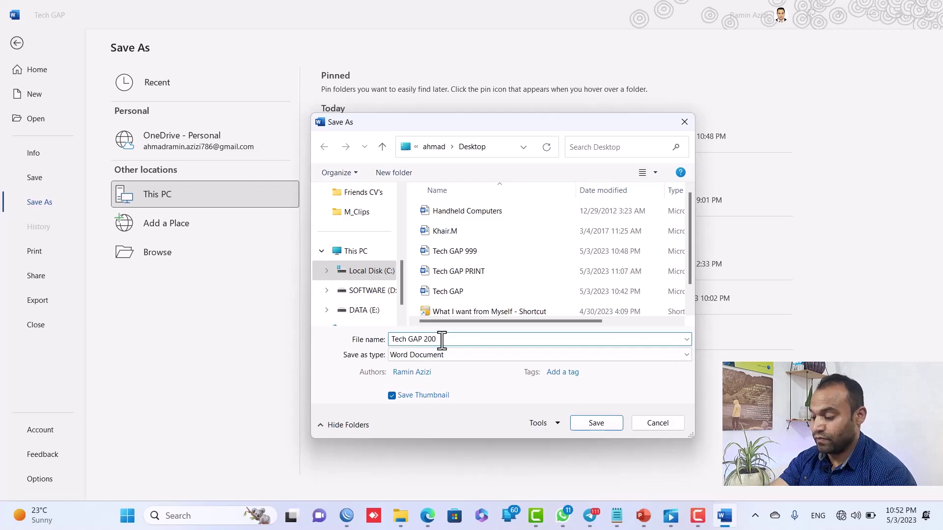
pyautogui.write('3')
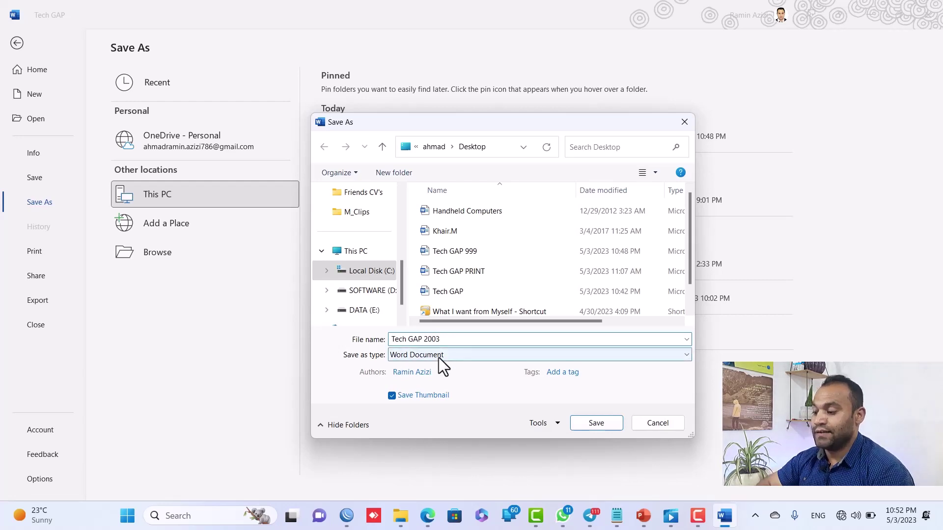
pyautogui.click(442, 357)
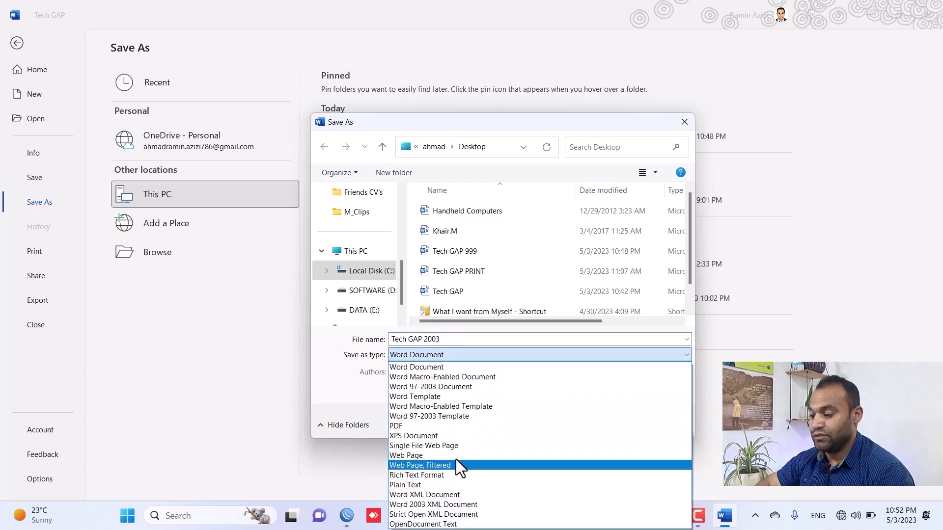
pyautogui.click(449, 387)
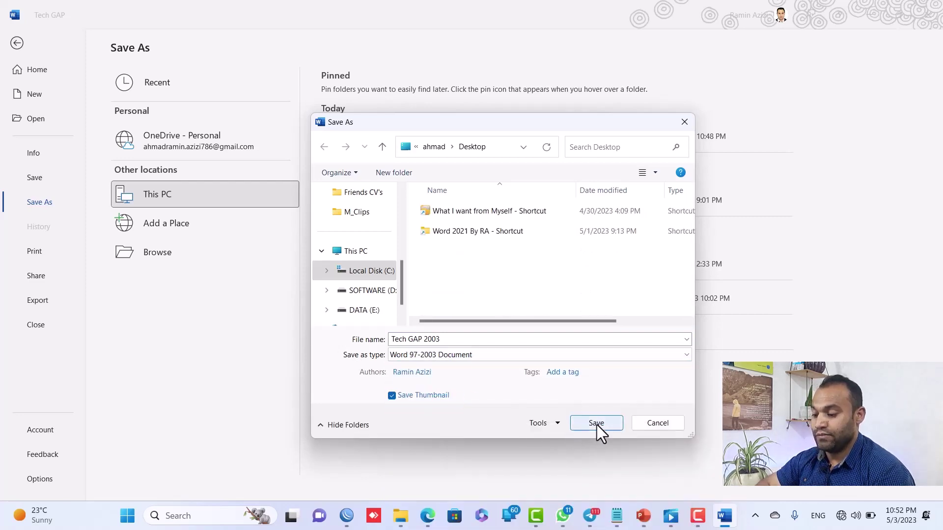
pyautogui.click(597, 425)
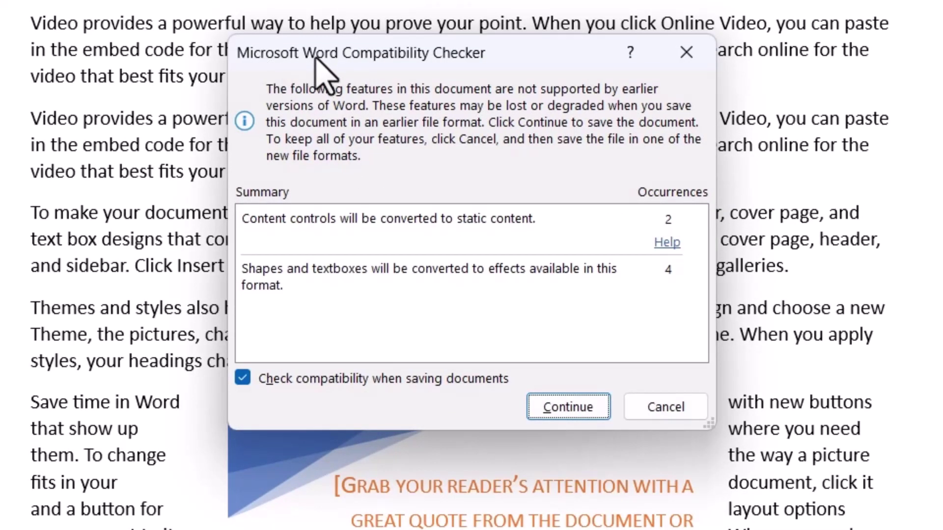
# Move the Compatibility Checker aside to read its warnings, then continue saving in the older format
pyautogui.moveTo(315, 54); pyautogui.dragTo(315, 38)
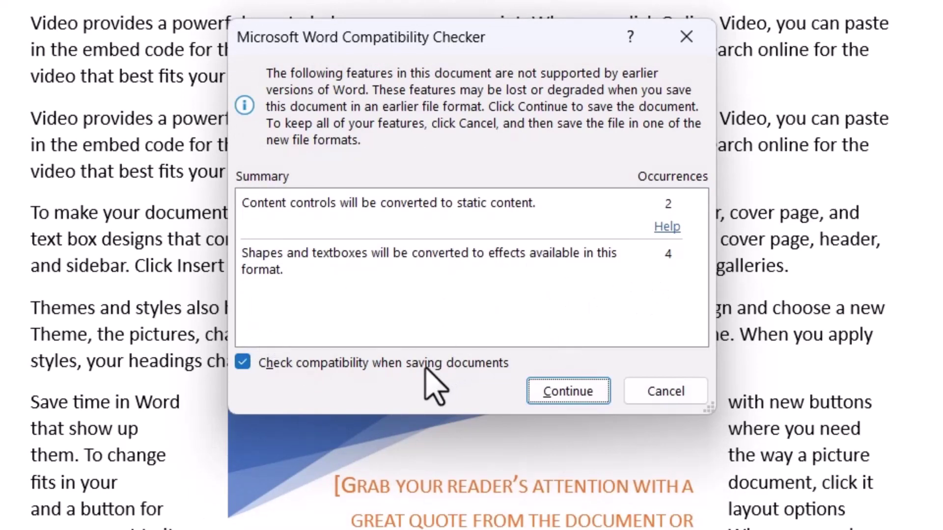
pyautogui.moveTo(482, 43); pyautogui.dragTo(436, 44)
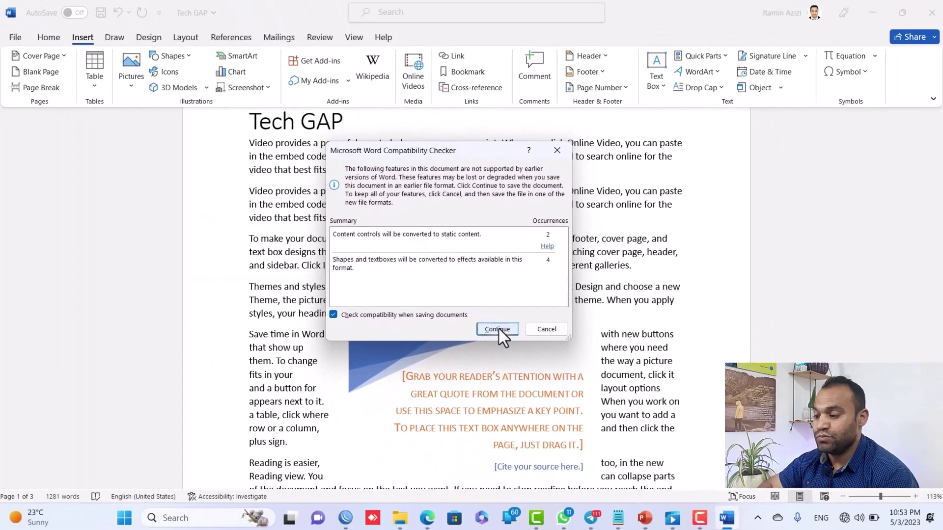
pyautogui.click(499, 328)
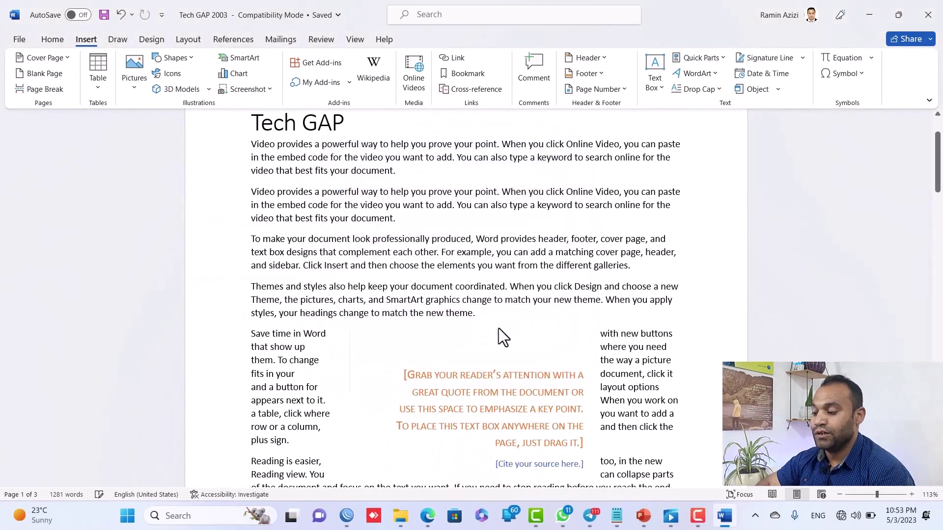
# Select the pull-quote box, scroll through the saved pages, and show the File backstage
pyautogui.click(393, 351)
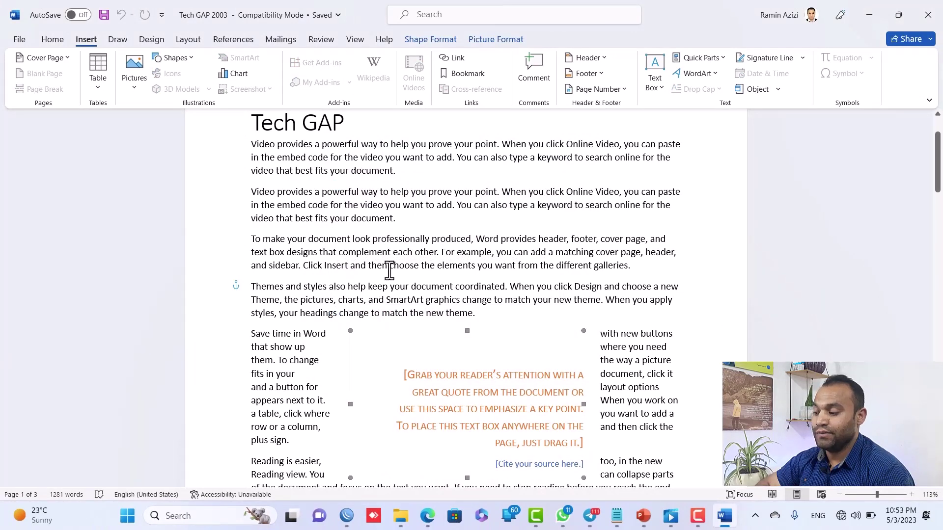
pyautogui.scroll(-2, 388, 267)
pyautogui.scroll(-4, 389, 270)
pyautogui.scroll(3, 388, 270)
pyautogui.scroll(1, 388, 269)
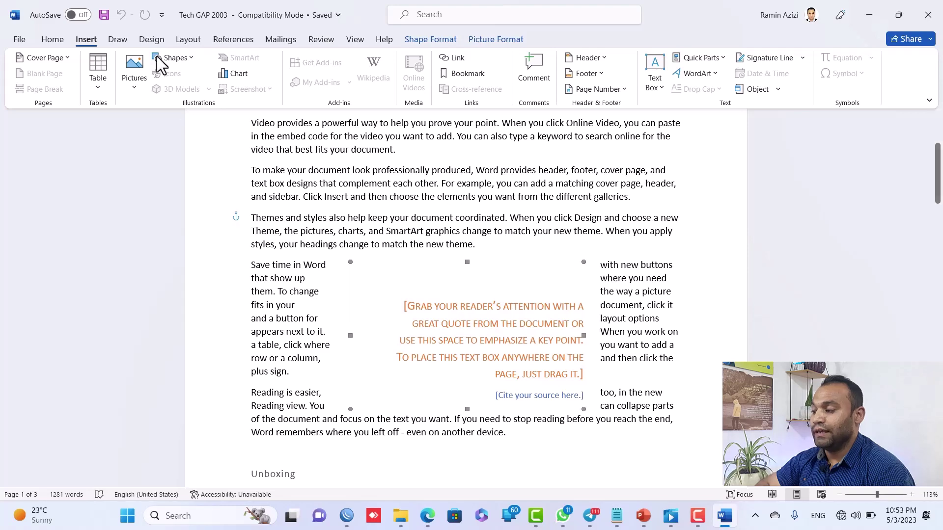
pyautogui.click(19, 39)
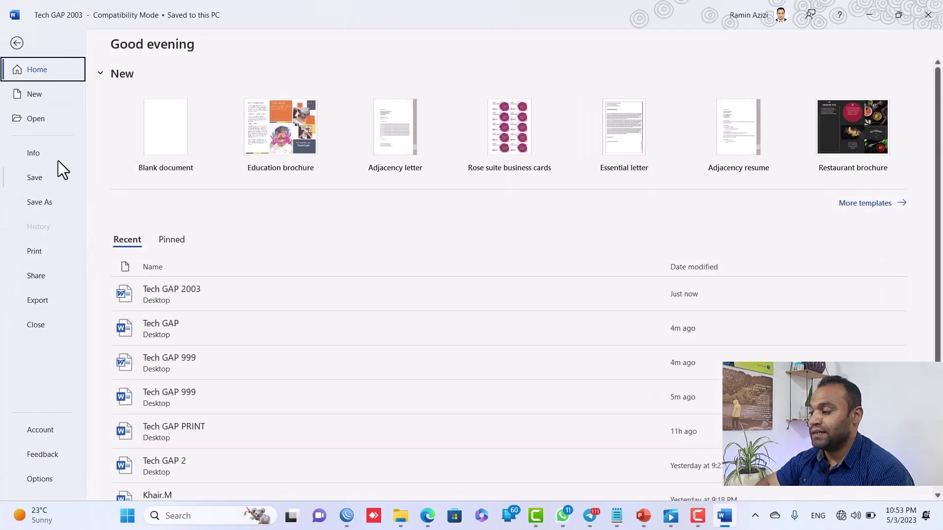
# Show Tech GAP 2003's Info page with its Compatibility Mode notice and briefly check the Check for Issues list
pyautogui.click(52, 149)
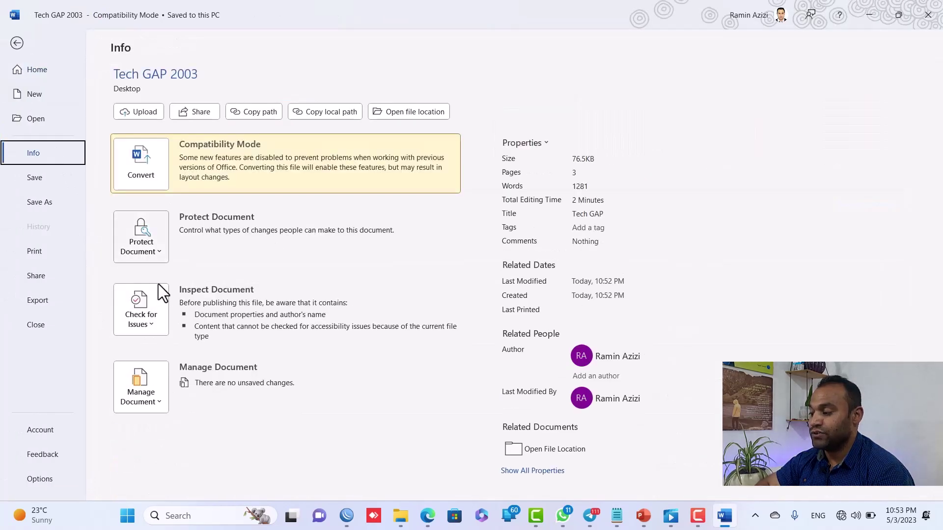
pyautogui.click(153, 322)
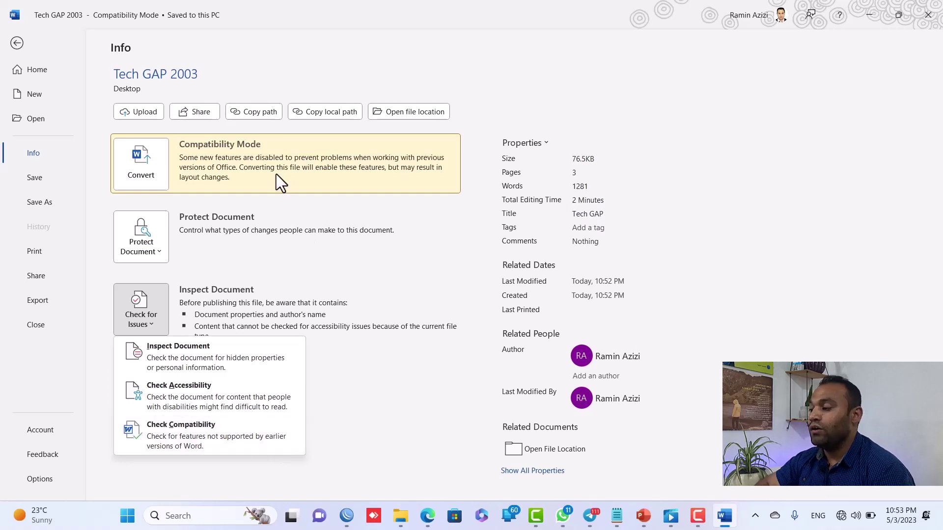
pyautogui.press('Escape')
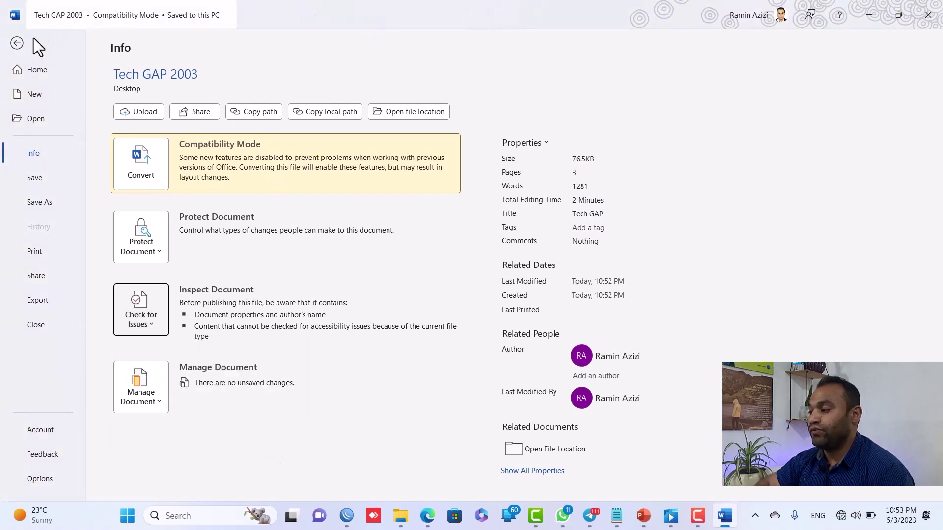
# Close Word and check the file's Properties, confirming Tech GAP 2003 is a Word 97-2003 .doc
pyautogui.click(929, 15)
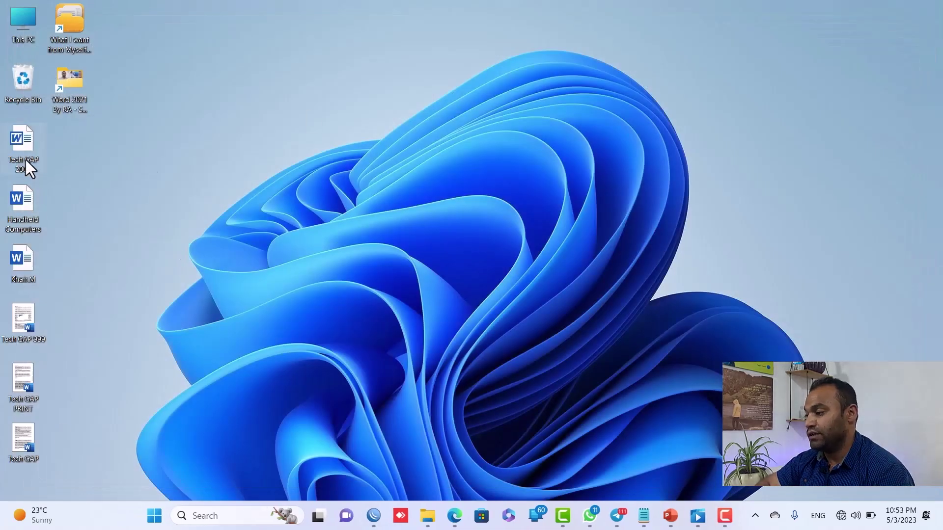
pyautogui.click(25, 160)
pyautogui.rightClick(25, 160)
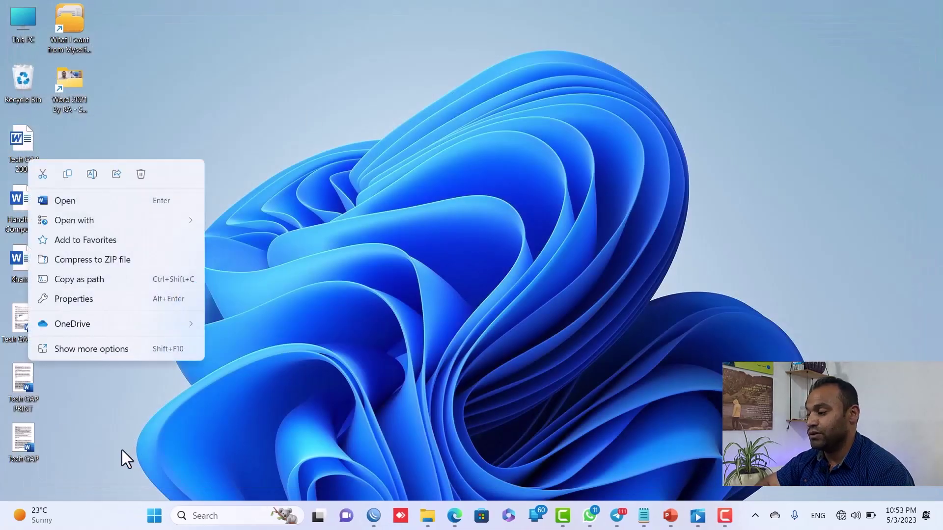
pyautogui.click(101, 304)
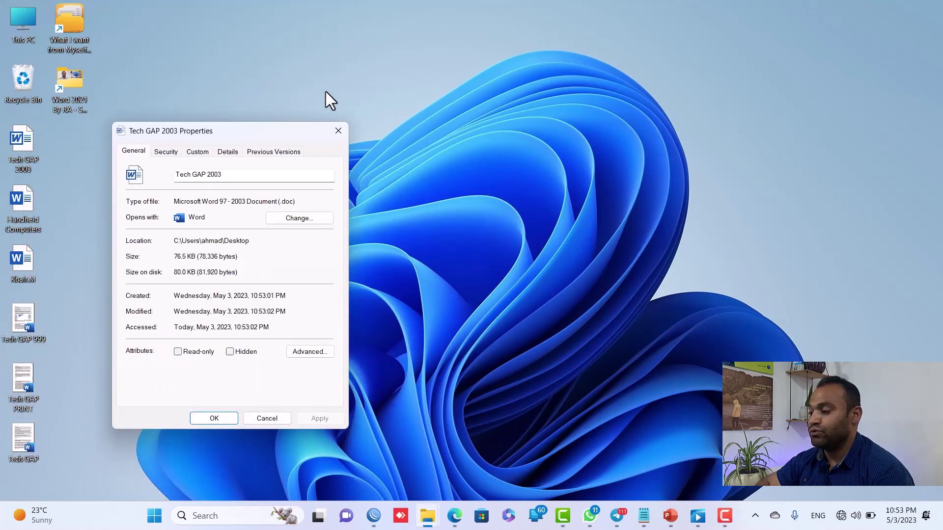
pyautogui.moveTo(102, 176); pyautogui.dragTo(371, 77)
pyautogui.doubleClick(483, 142)
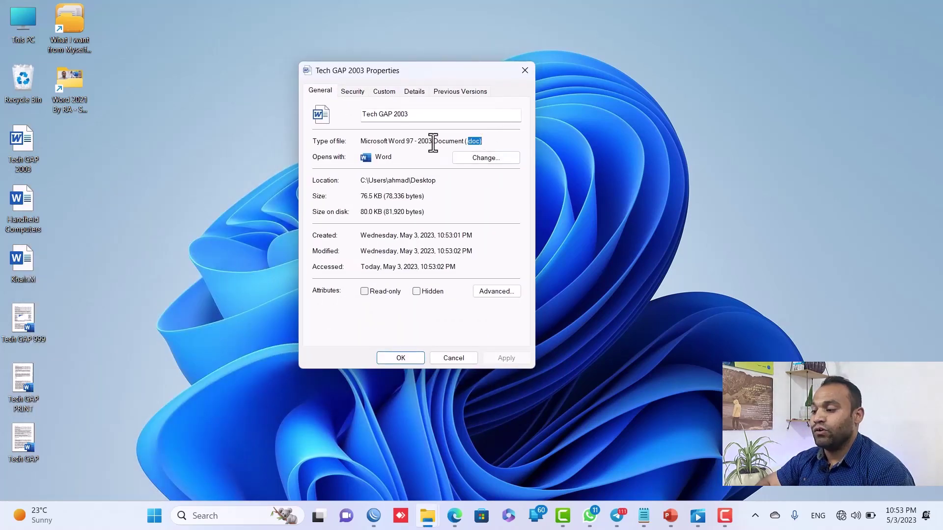
pyautogui.doubleClick(424, 142)
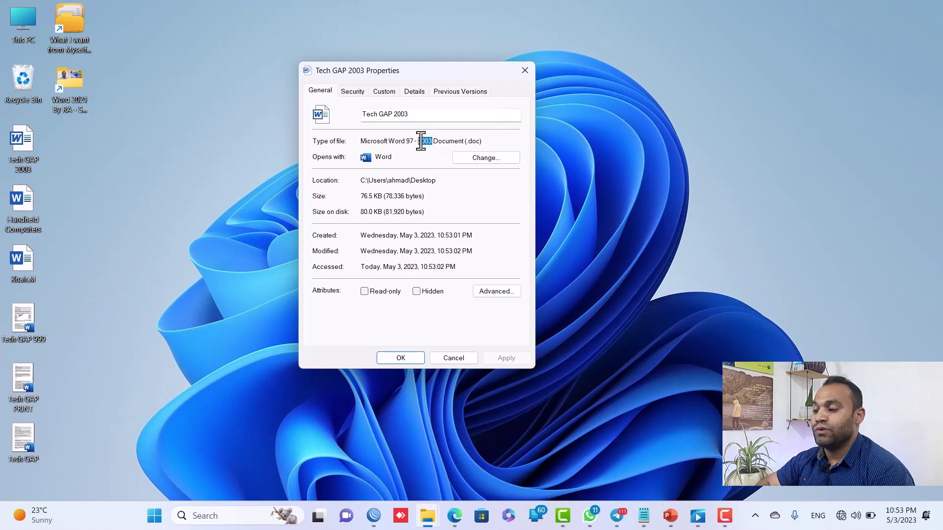
pyautogui.click(525, 71)
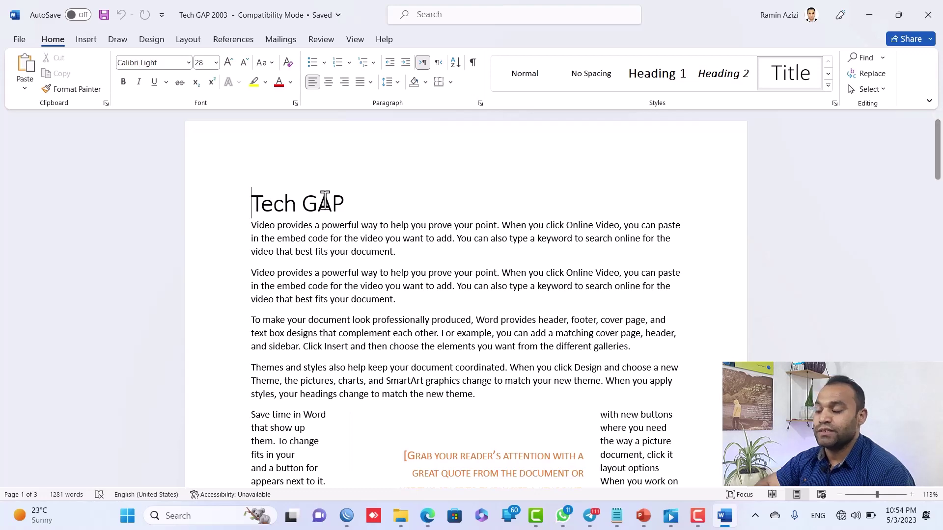
# Convert Tech GAP 2003 from Compatibility Mode to the current Word format and save it
pyautogui.click(25, 42)
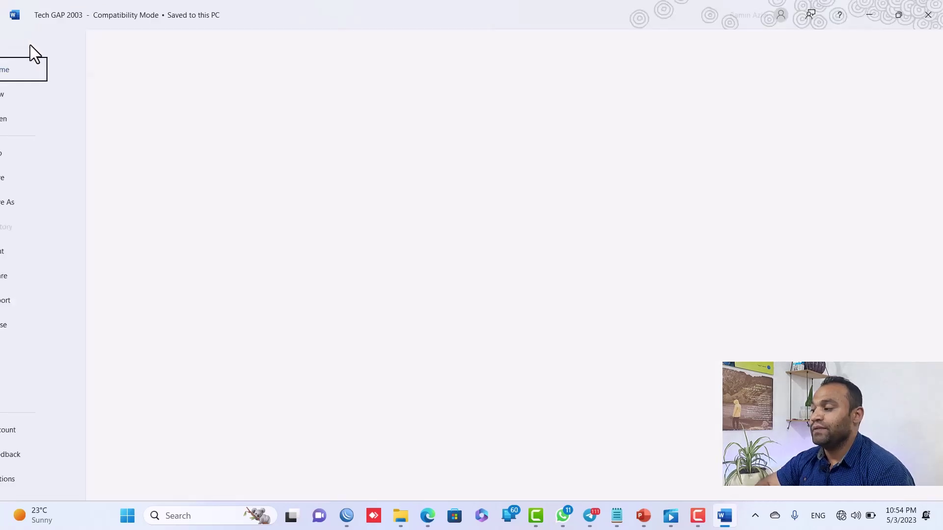
pyautogui.click(47, 156)
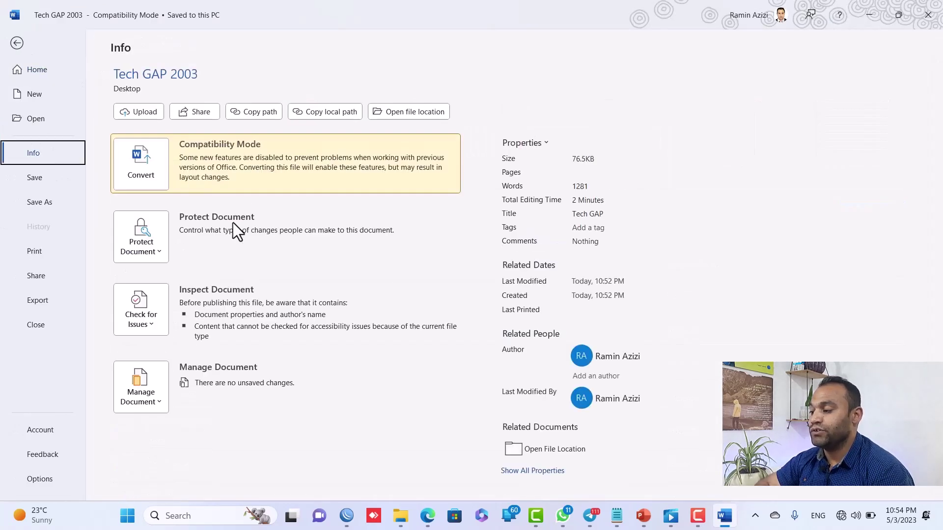
pyautogui.click(139, 164)
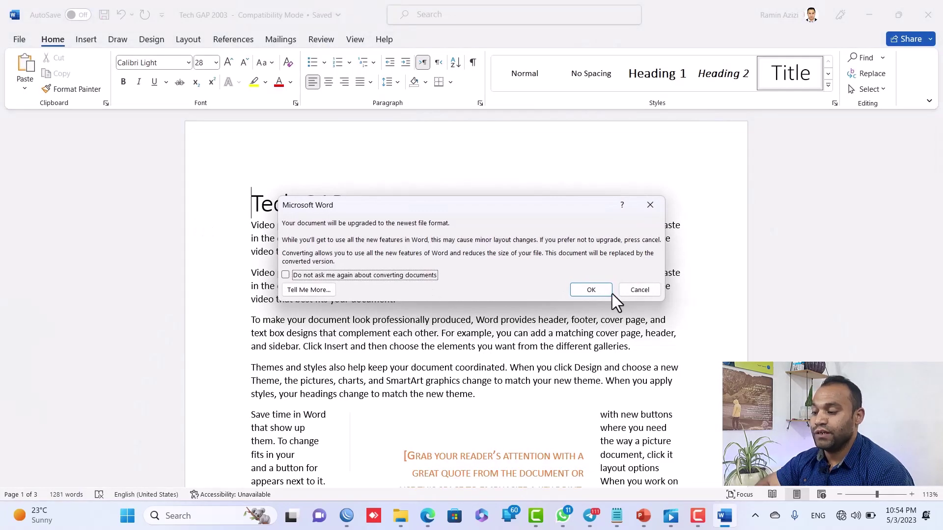
pyautogui.click(602, 294)
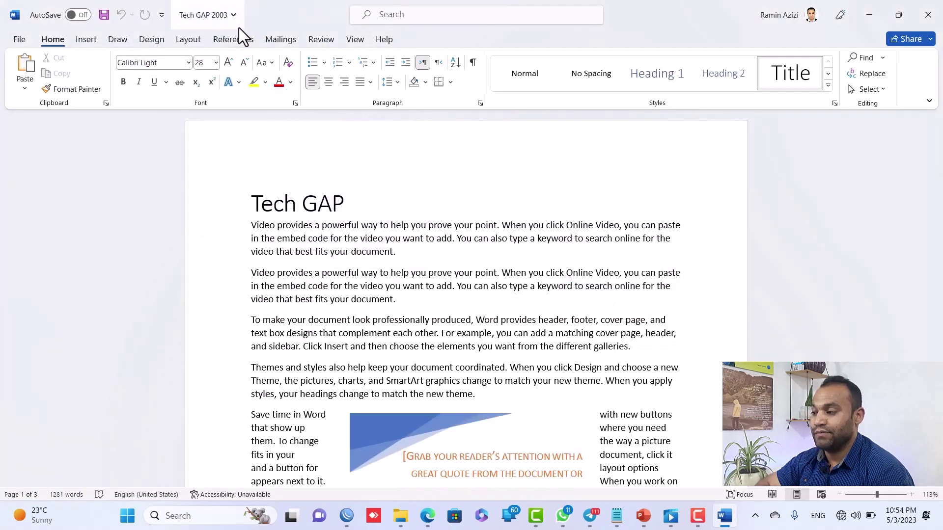
pyautogui.scroll(-2, 417, 370)
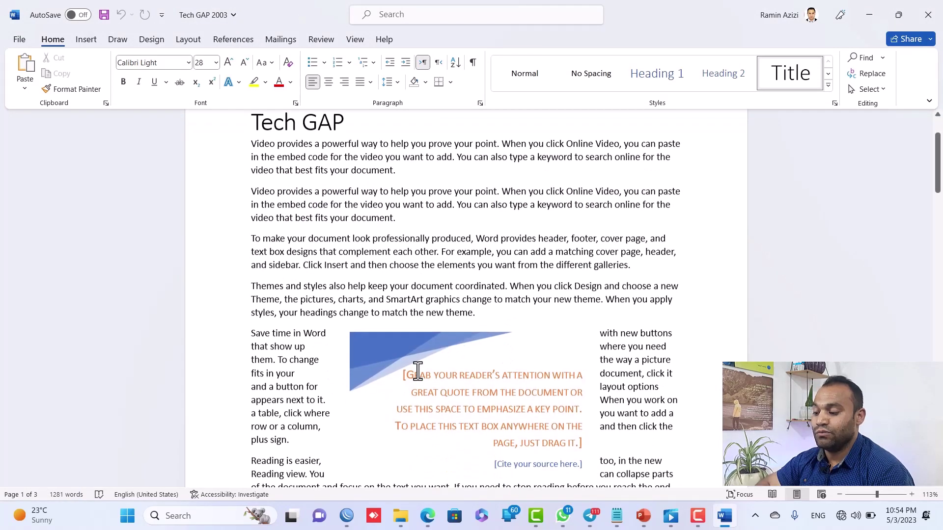
pyautogui.click(16, 42)
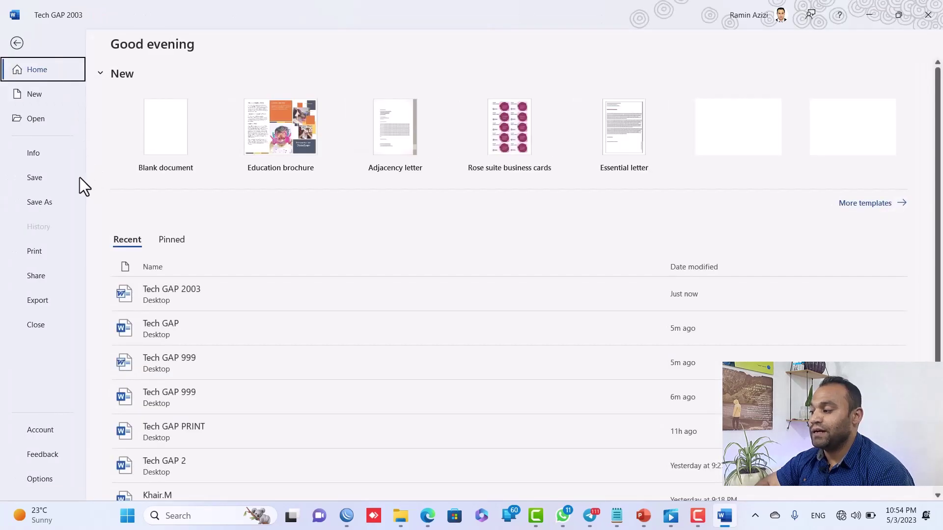
pyautogui.click(54, 176)
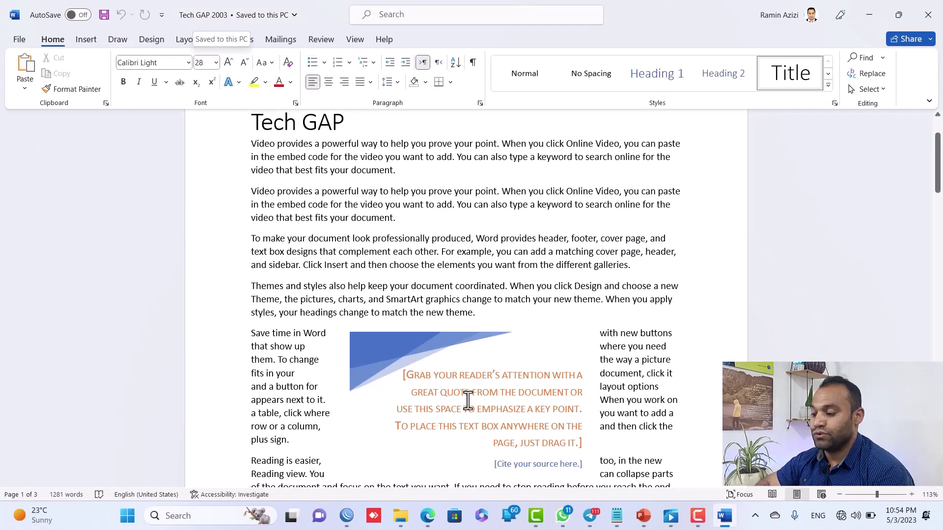
# Close Word, confirm in Properties that Tech GAP 2003 is now a .docx file, and reopen it
pyautogui.click(928, 15)
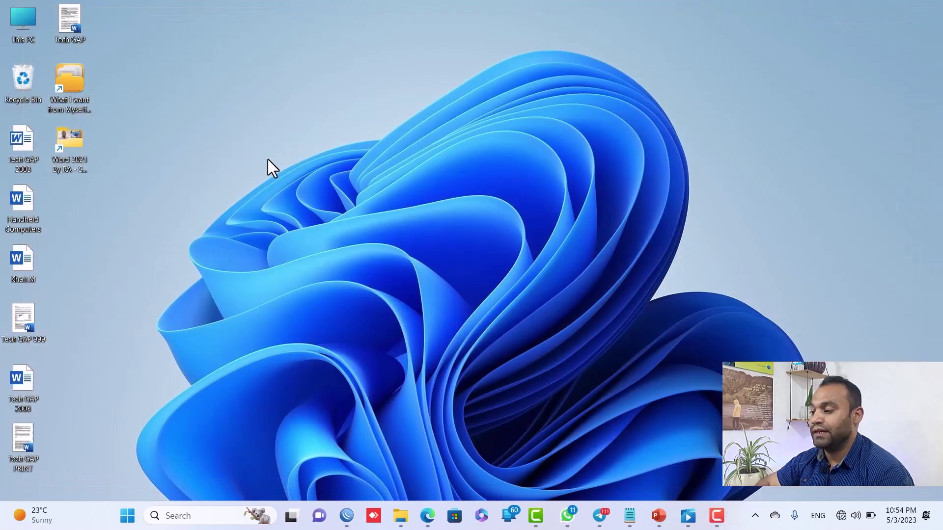
pyautogui.rightClick(21, 150)
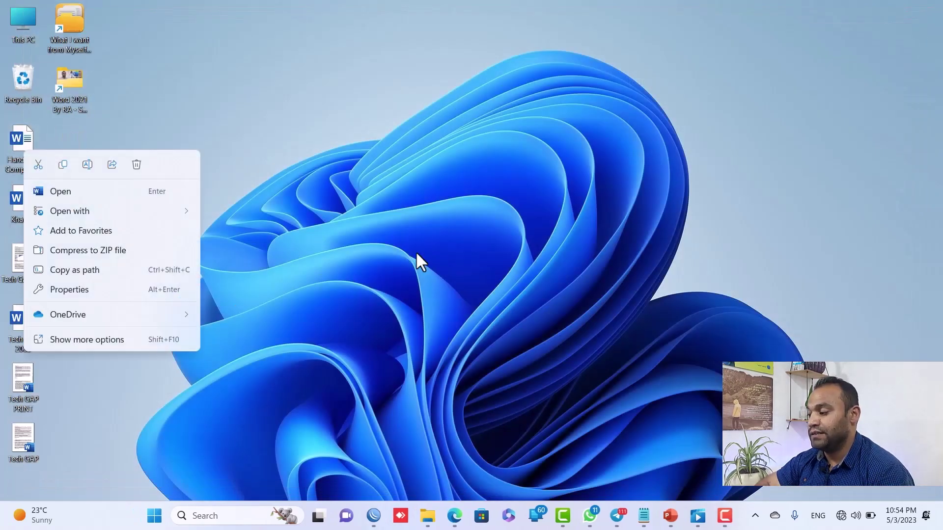
pyautogui.click(415, 251)
pyautogui.press('Menu')
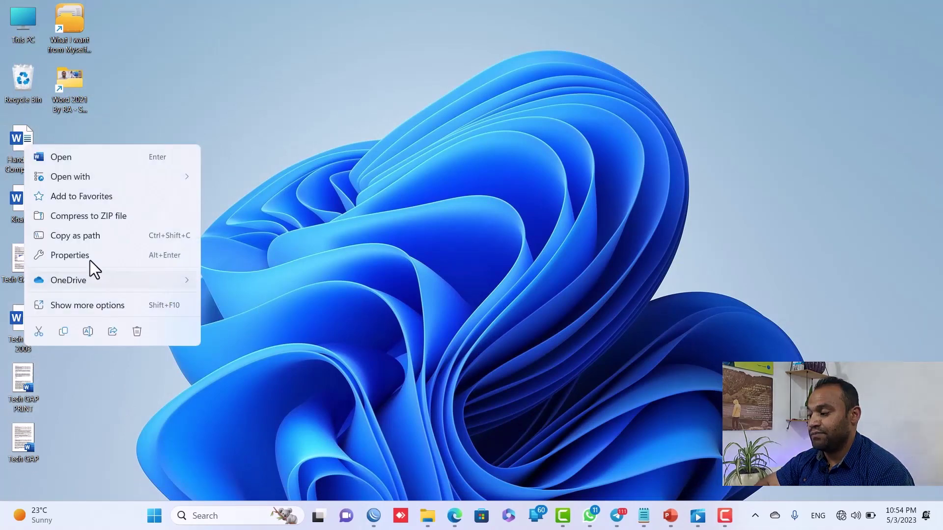
pyautogui.click(86, 261)
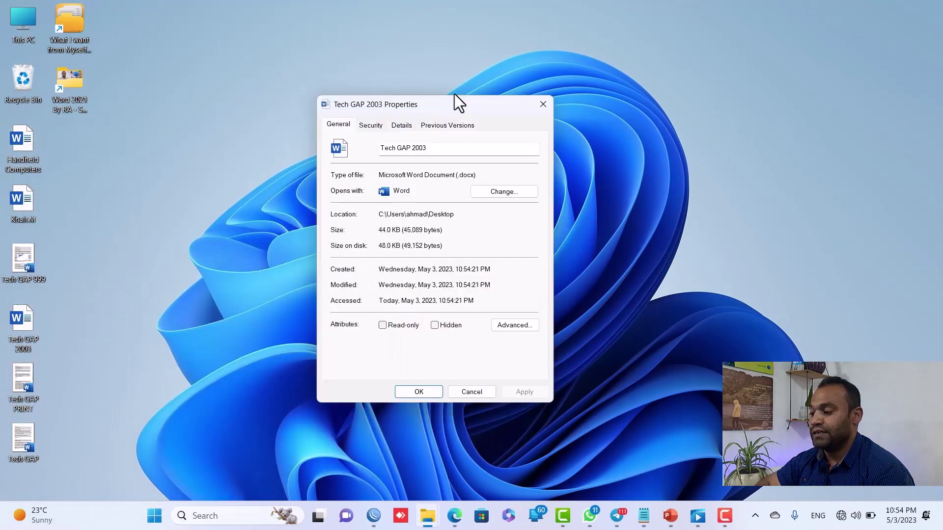
pyautogui.moveTo(137, 205); pyautogui.dragTo(454, 106)
pyautogui.doubleClick(492, 167)
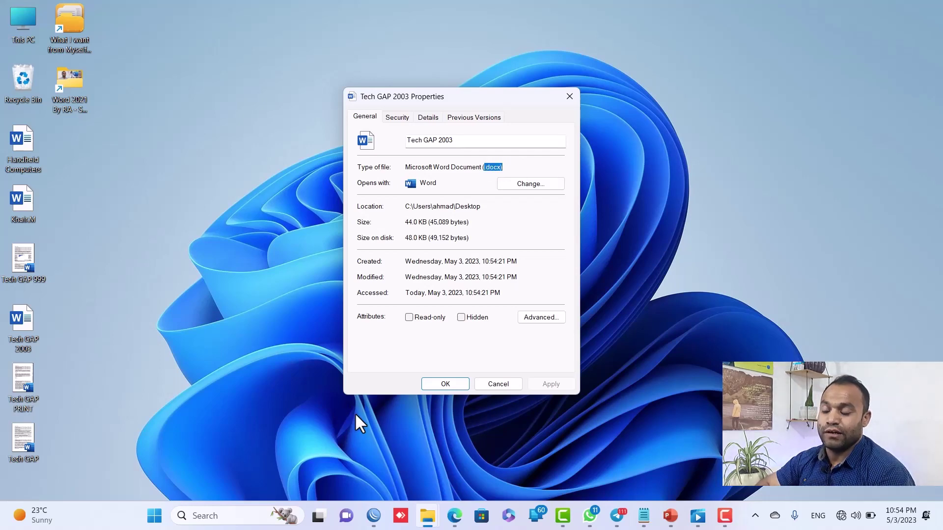
pyautogui.click(498, 385)
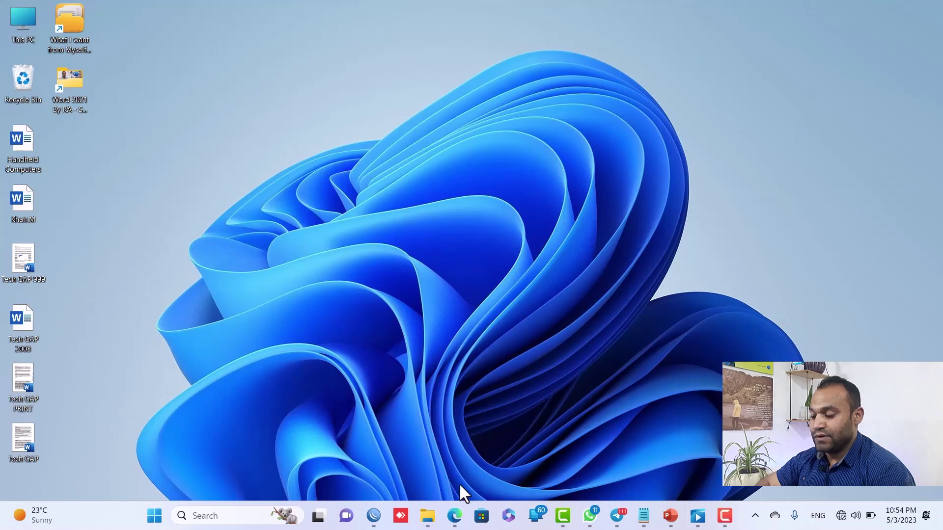
pyautogui.doubleClick(20, 327)
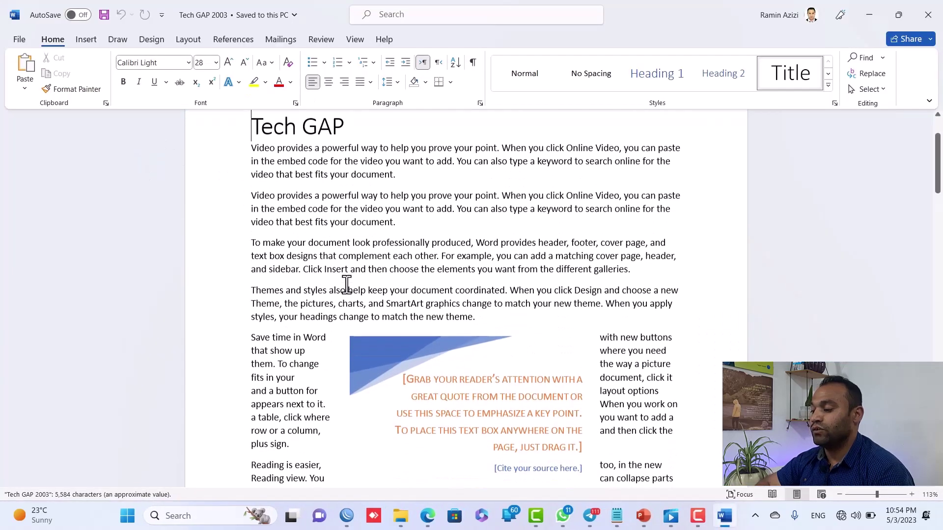
# On Tech GAP 2003's Info page, open the Manage Document dropdown to reveal Recover Unsaved Documents
pyautogui.click(22, 41)
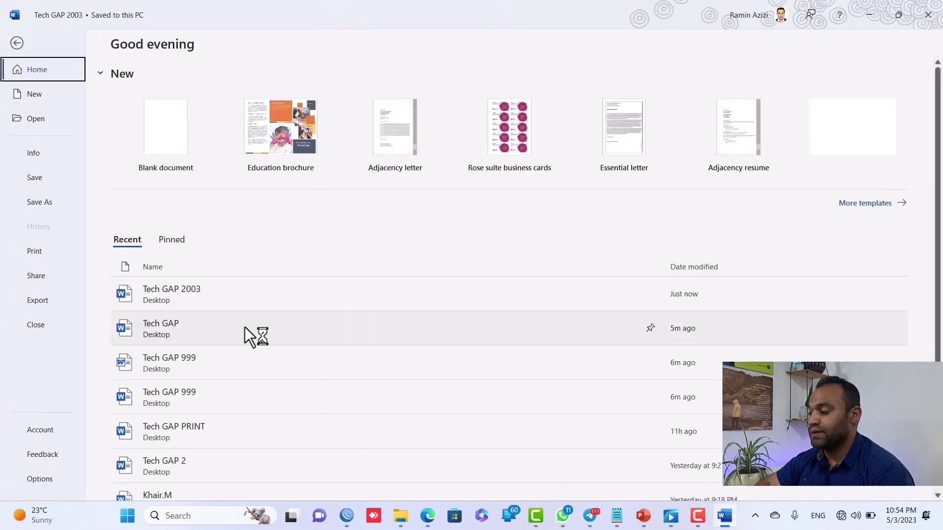
pyautogui.click(43, 157)
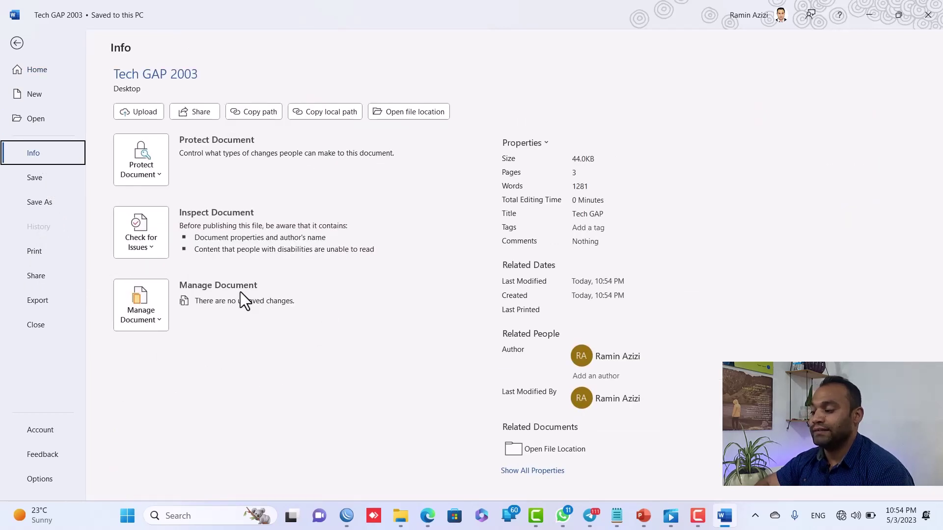
pyautogui.click(129, 314)
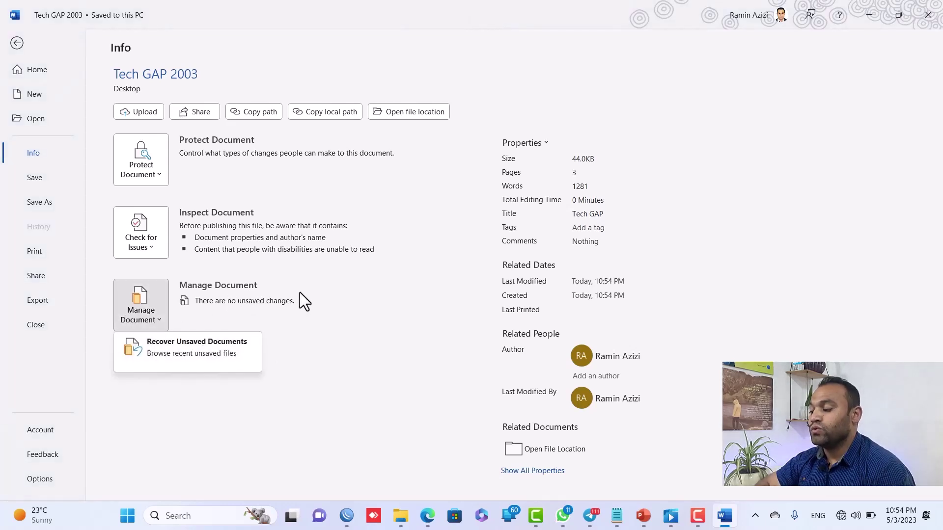
pyautogui.press('Escape')
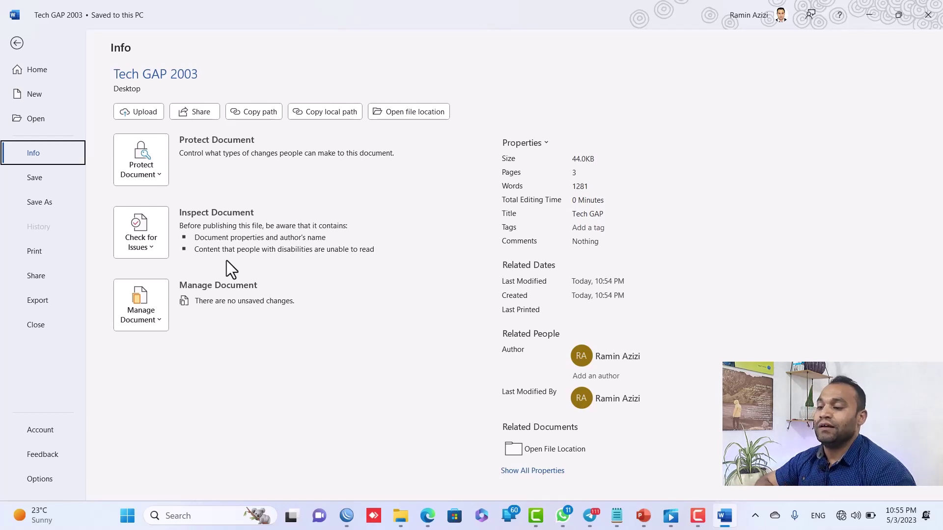
pyautogui.click(162, 314)
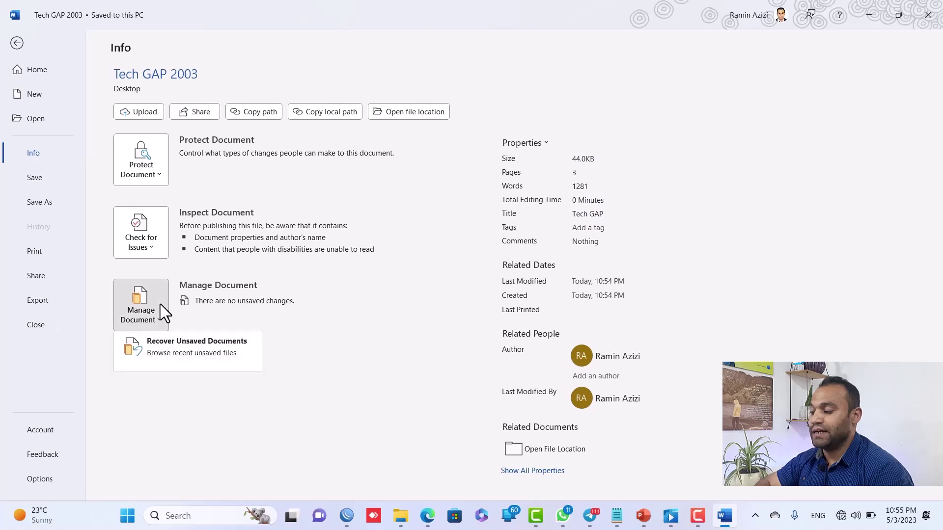
# Browse the Unsaved Files recovery list, then close it without opening any file
pyautogui.click(164, 354)
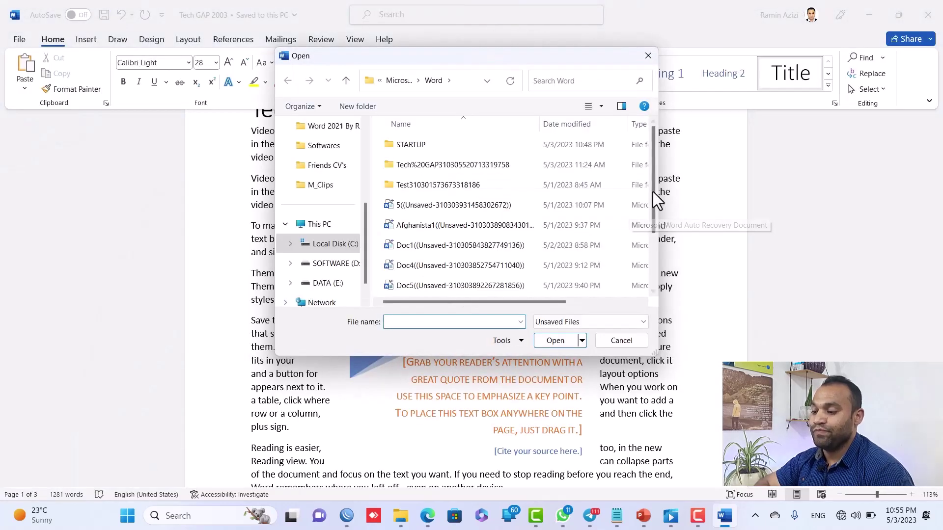
pyautogui.moveTo(652, 184)
pyautogui.mouseDown()
pyautogui.moveTo(641, 270)
pyautogui.moveTo(644, 171)
pyautogui.moveTo(645, 196)
pyautogui.mouseUp()
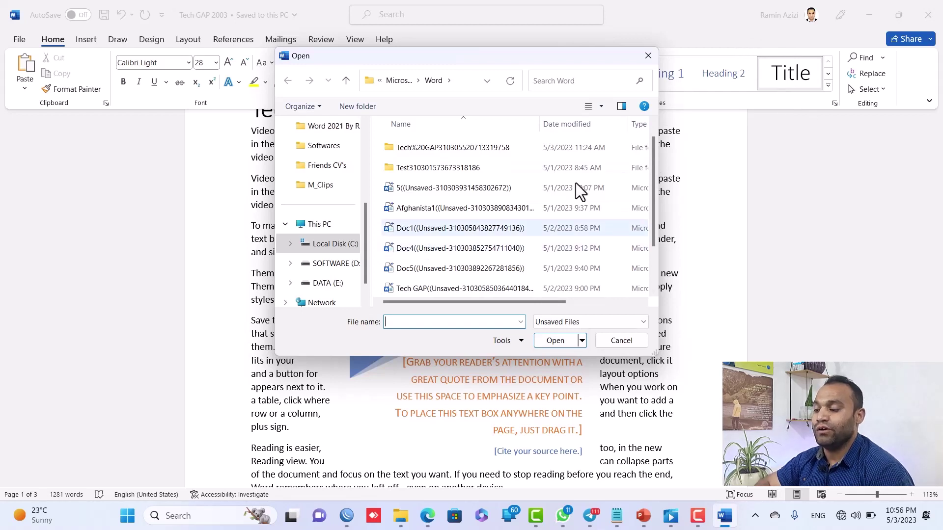
pyautogui.moveTo(656, 195); pyautogui.dragTo(652, 229)
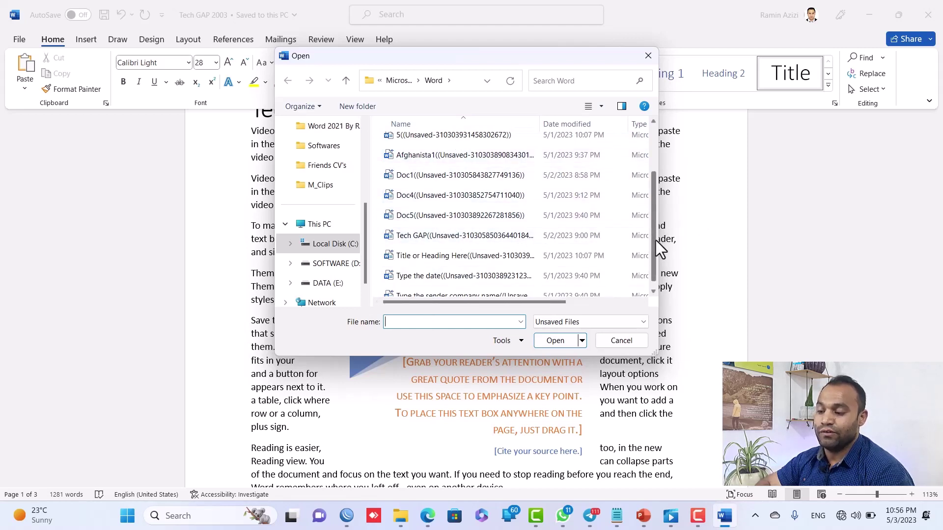
pyautogui.click(616, 345)
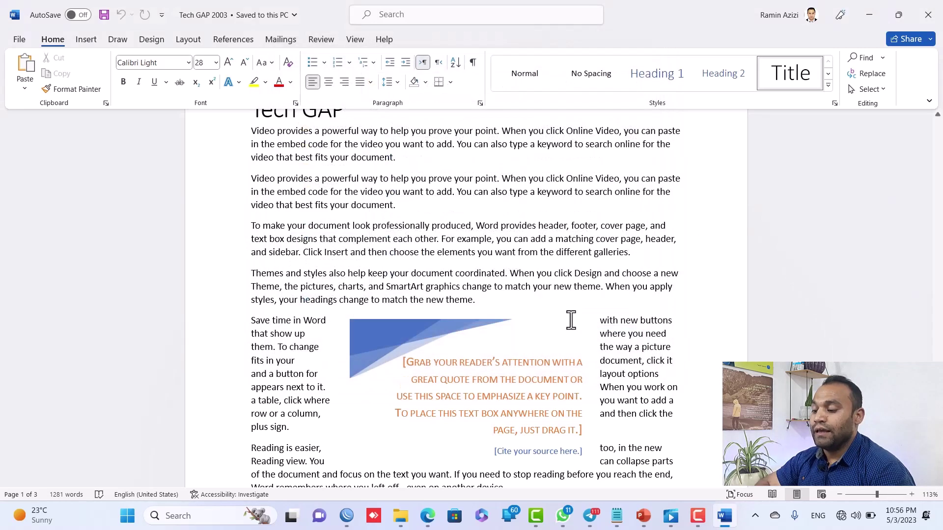
# Click into the body text, then open the File Home page with recent documents
pyautogui.click(364, 218)
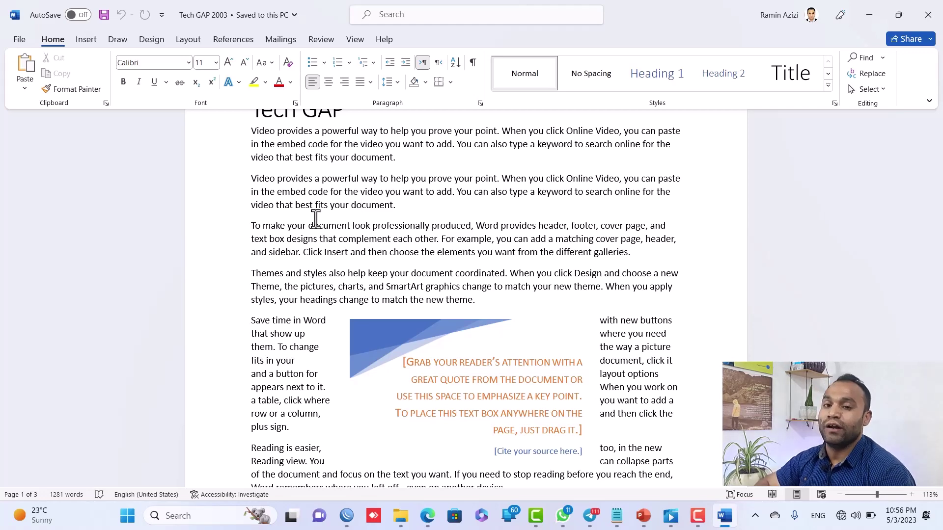
pyautogui.click(18, 41)
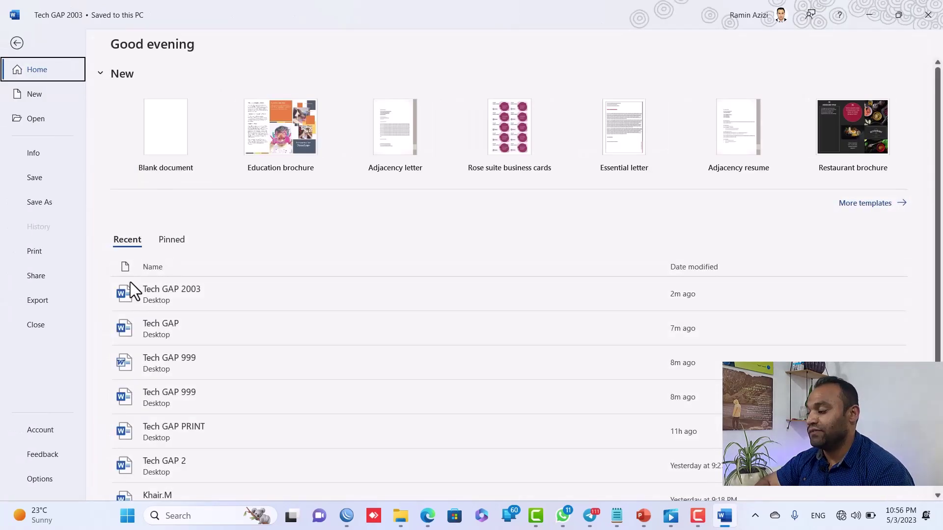
# In Word Options > Save, change the AutoRecover interval from 10 to 5 minutes and confirm
pyautogui.click(39, 480)
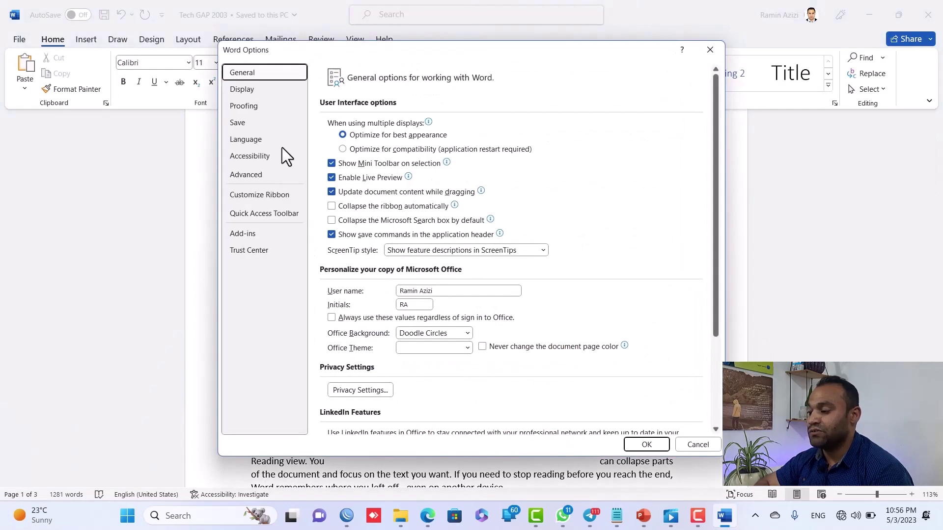
pyautogui.click(264, 122)
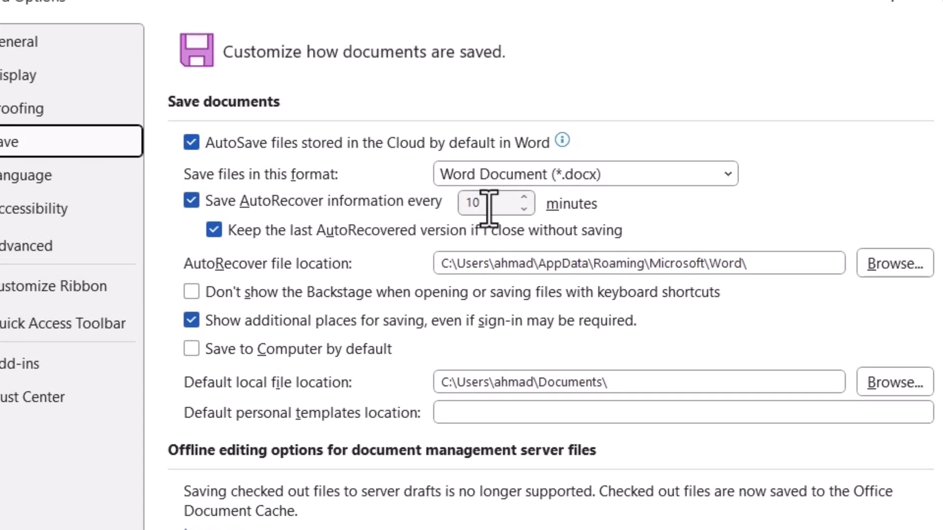
pyautogui.moveTo(488, 203); pyautogui.dragTo(459, 206)
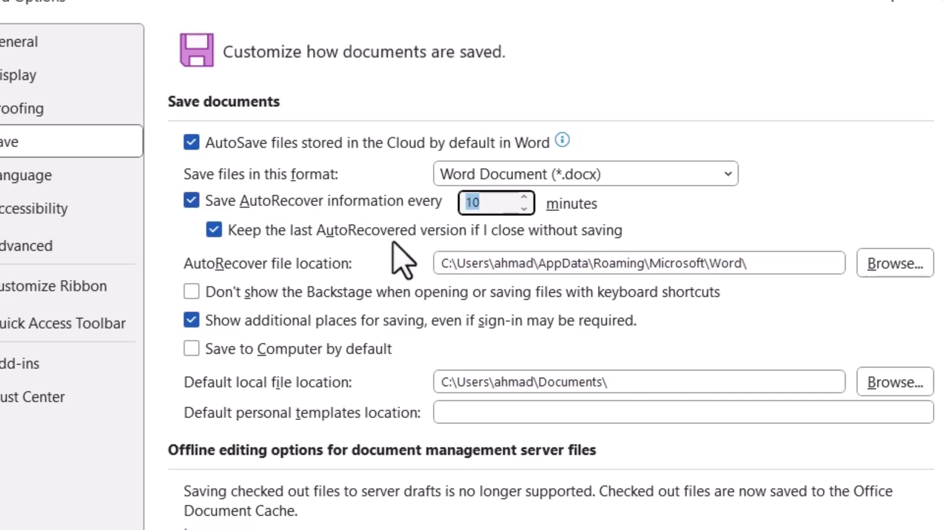
pyautogui.click(490, 202)
pyautogui.moveTo(490, 203); pyautogui.dragTo(447, 203)
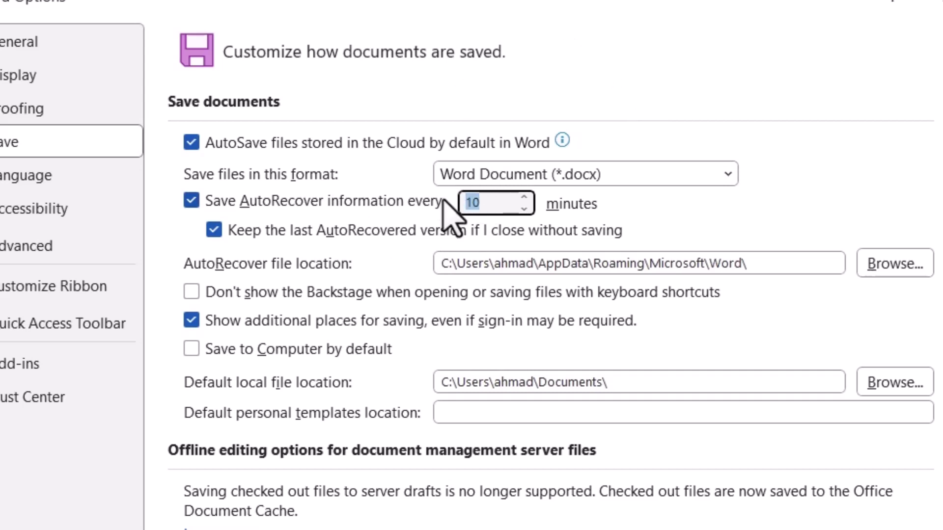
pyautogui.write('5')
pyautogui.moveTo(485, 203); pyautogui.dragTo(432, 221)
pyautogui.click(484, 204)
pyautogui.moveTo(484, 204); pyautogui.dragTo(398, 192)
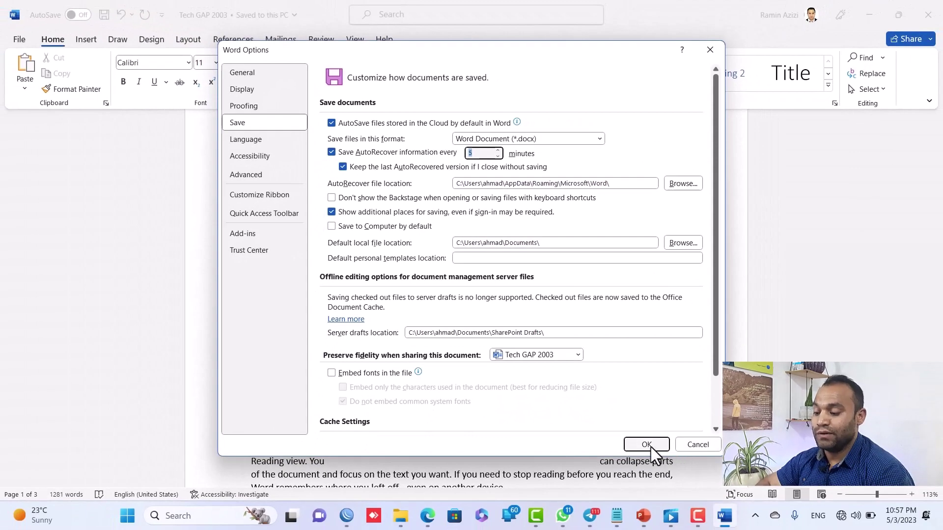
pyautogui.click(646, 445)
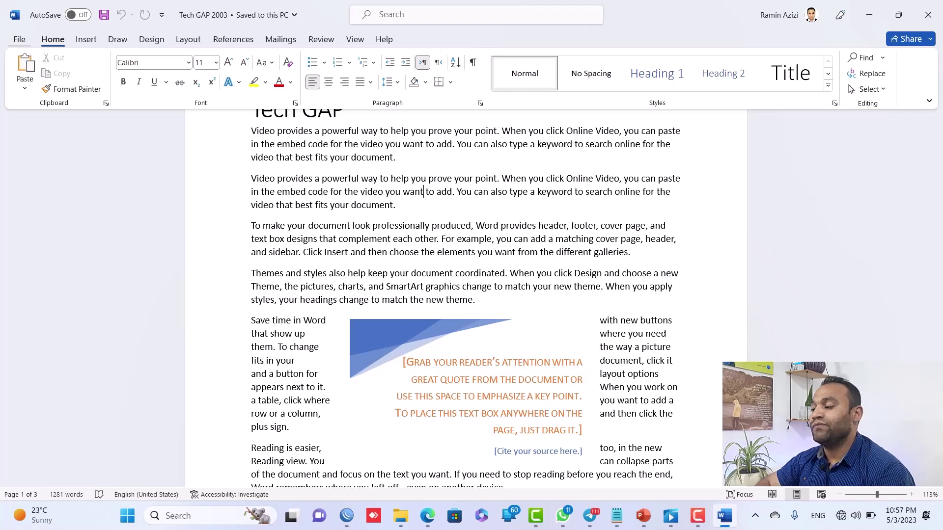
# Go to File > Info for Tech GAP 2003 and expand Manage Document to show Recover Unsaved Documents
pyautogui.click(19, 43)
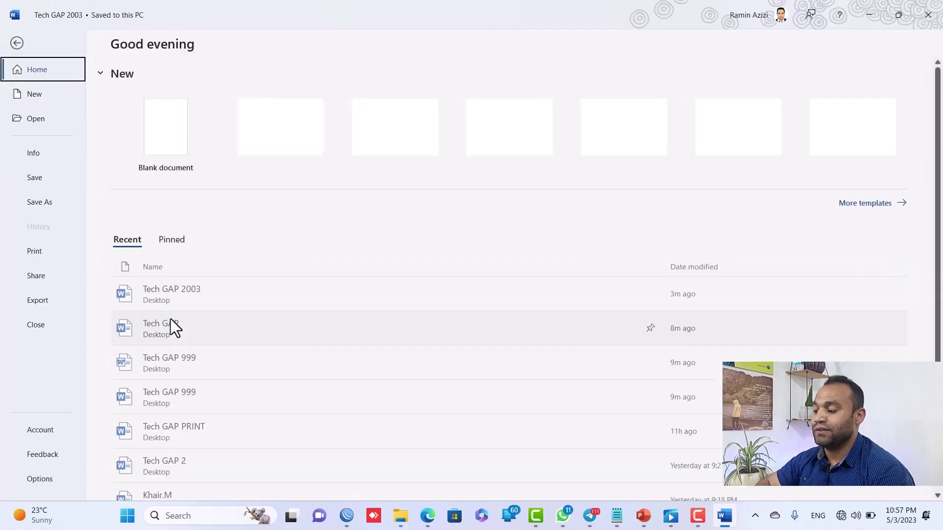
pyautogui.click(46, 155)
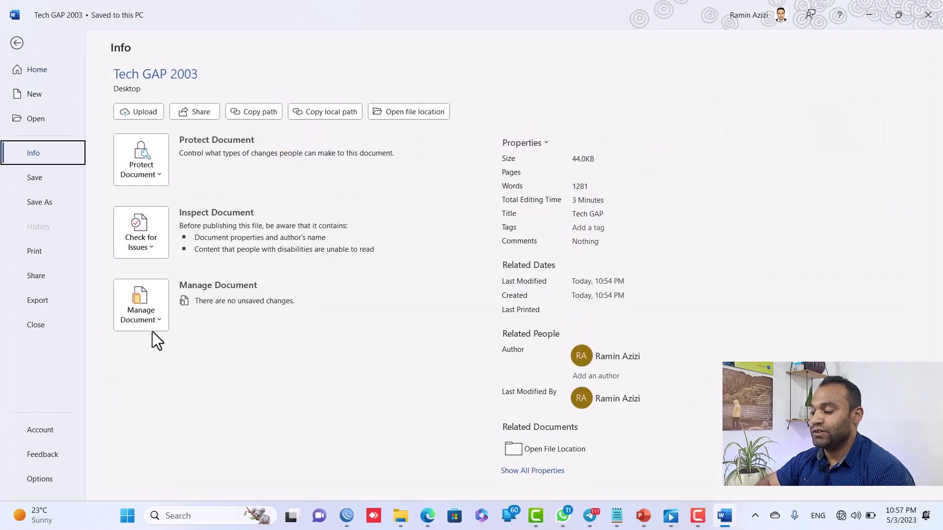
pyautogui.click(150, 318)
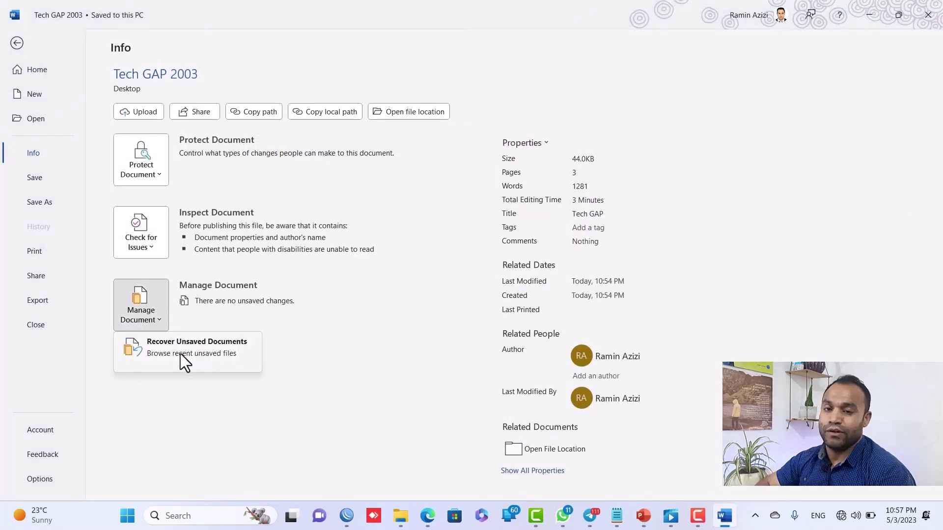